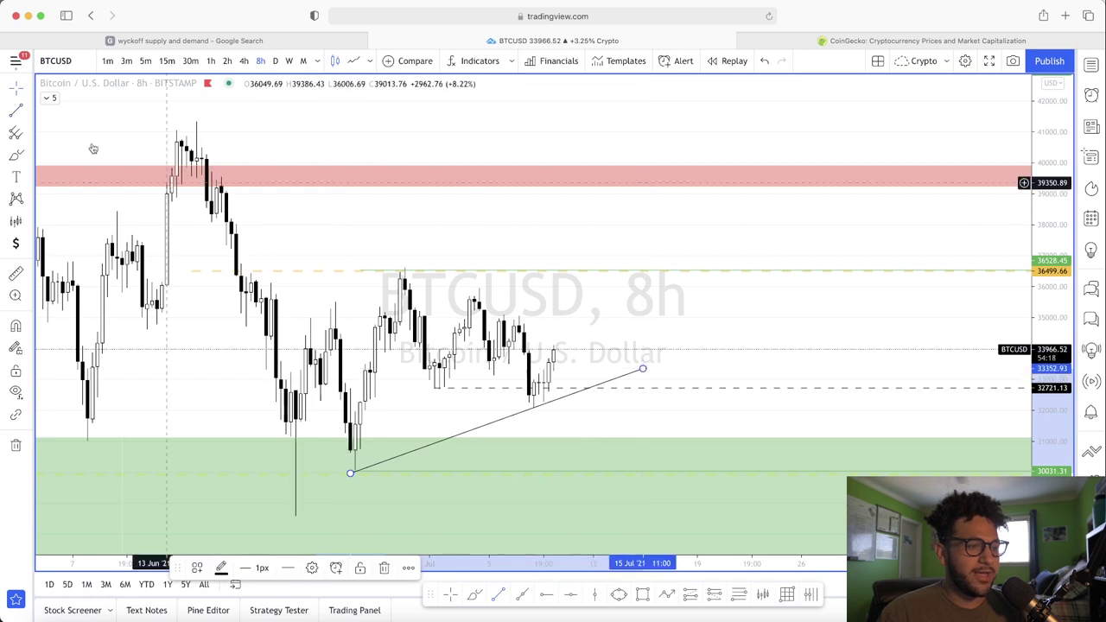
Draw a descending trend line from the late-June high at about 36,700 down to mid-July at about 32,850, completing a triangle.
{"action": "left_click", "coordinate": [395, 264]}
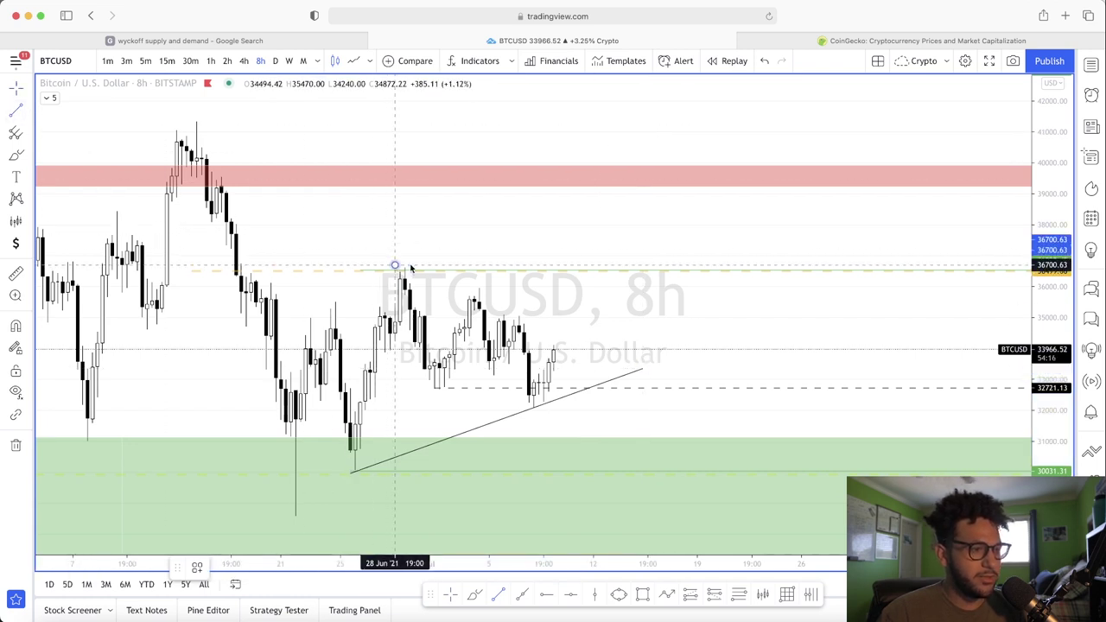
{"action": "left_click", "coordinate": [699, 380]}
{"action": "scroll", "coordinate": [717, 337], "scroll_direction": "down", "scroll_amount": 1}
{"action": "scroll", "coordinate": [717, 337], "scroll_direction": "down", "scroll_amount": 5}
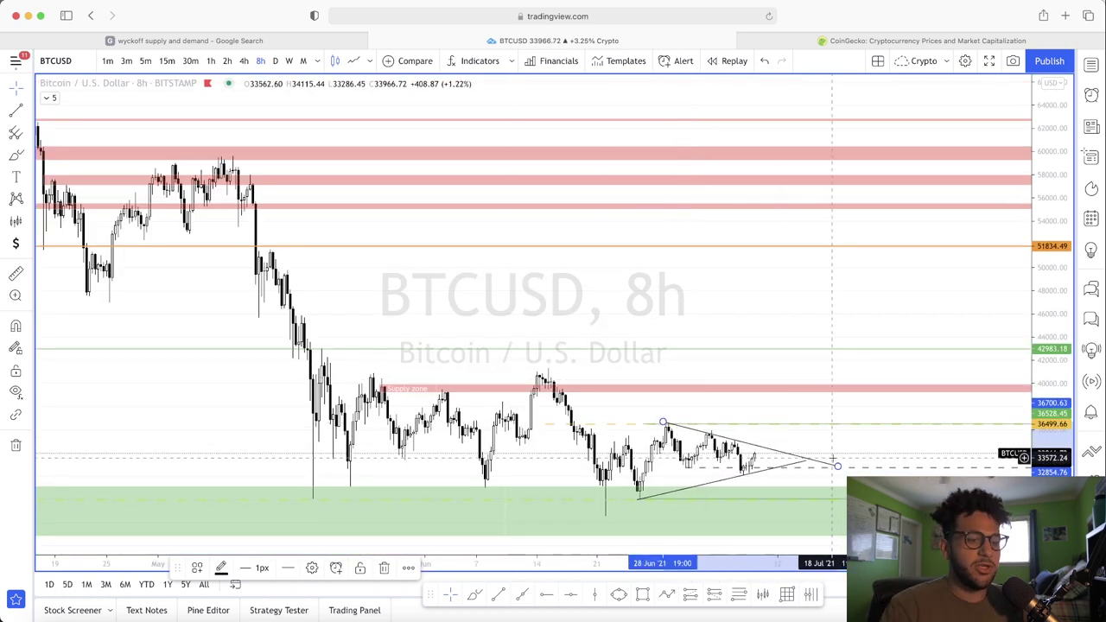
Delete both triangle trend lines and the two green horizontal lines at the late-June high and low.
{"action": "key", "text": "Delete"}
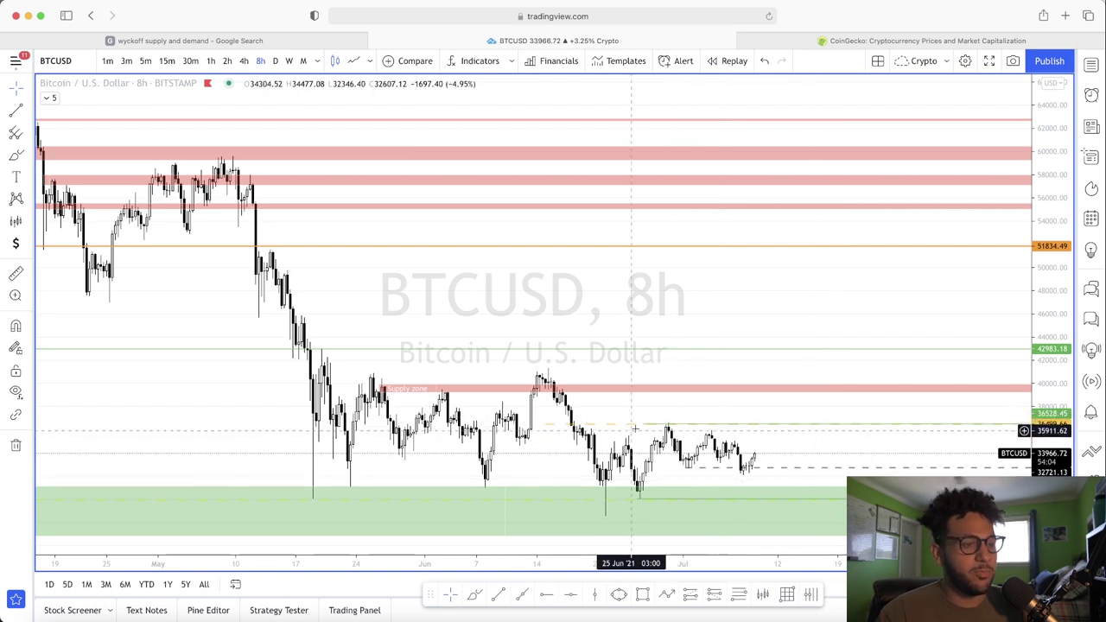
{"action": "left_click", "coordinate": [659, 500]}
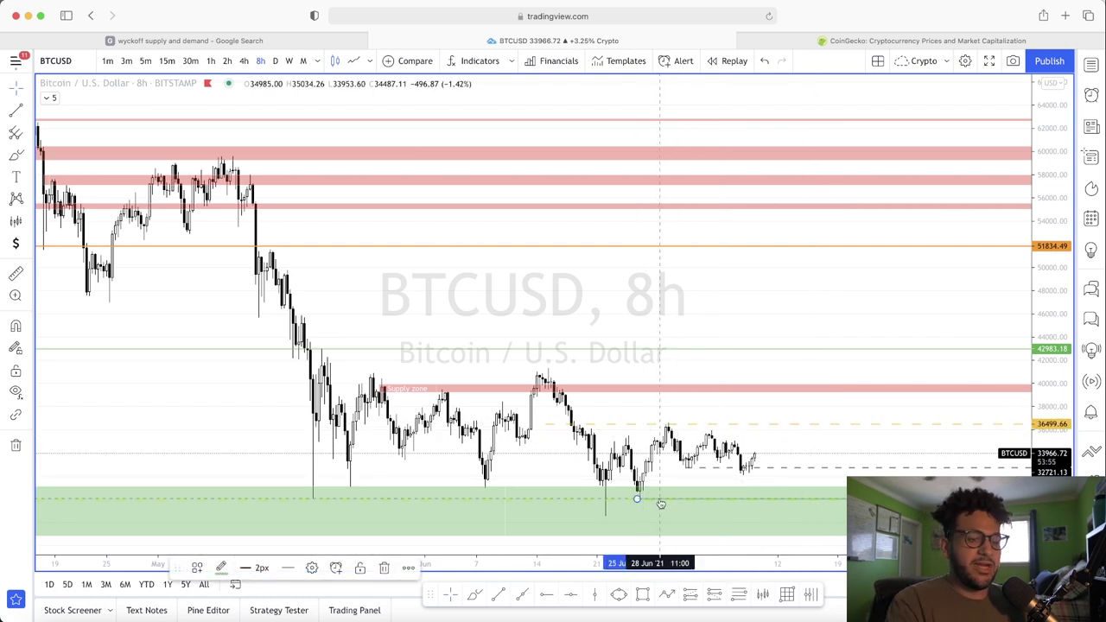
{"action": "key", "text": "Escape"}
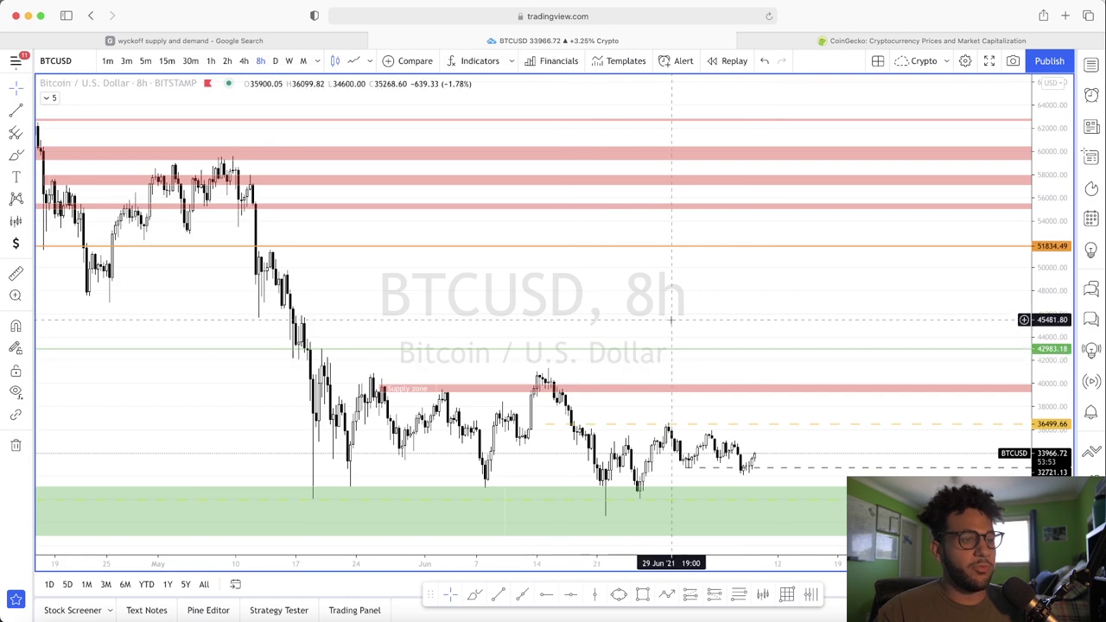
View the Wyckoff Price Cycle diagram in the Google image results, and return to the BTCUSD chart.
{"action": "scroll", "coordinate": [672, 319], "scroll_direction": "down", "scroll_amount": 5}
{"action": "scroll", "coordinate": [850, 269], "scroll_direction": "right", "scroll_amount": 5}
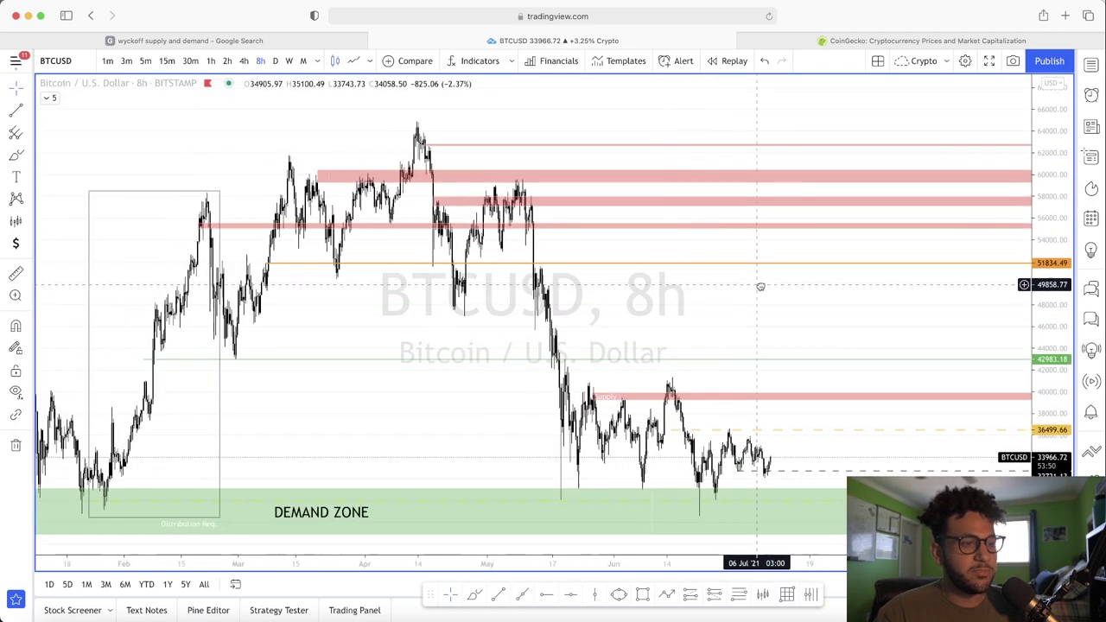
{"action": "scroll", "coordinate": [768, 292], "scroll_direction": "right", "scroll_amount": 2}
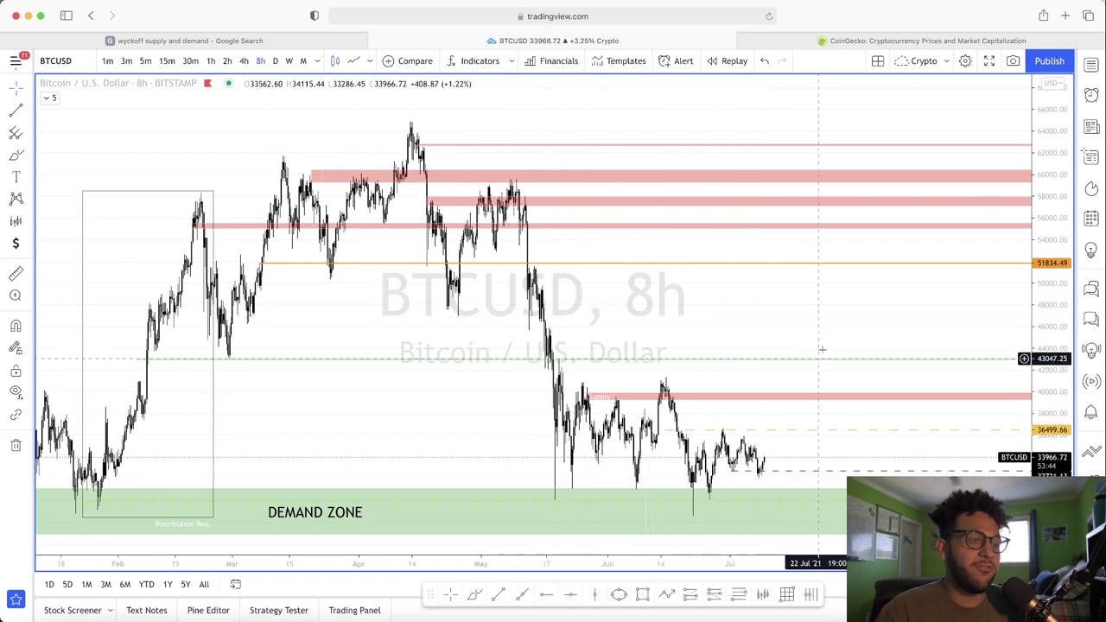
{"action": "left_click", "coordinate": [17, 157]}
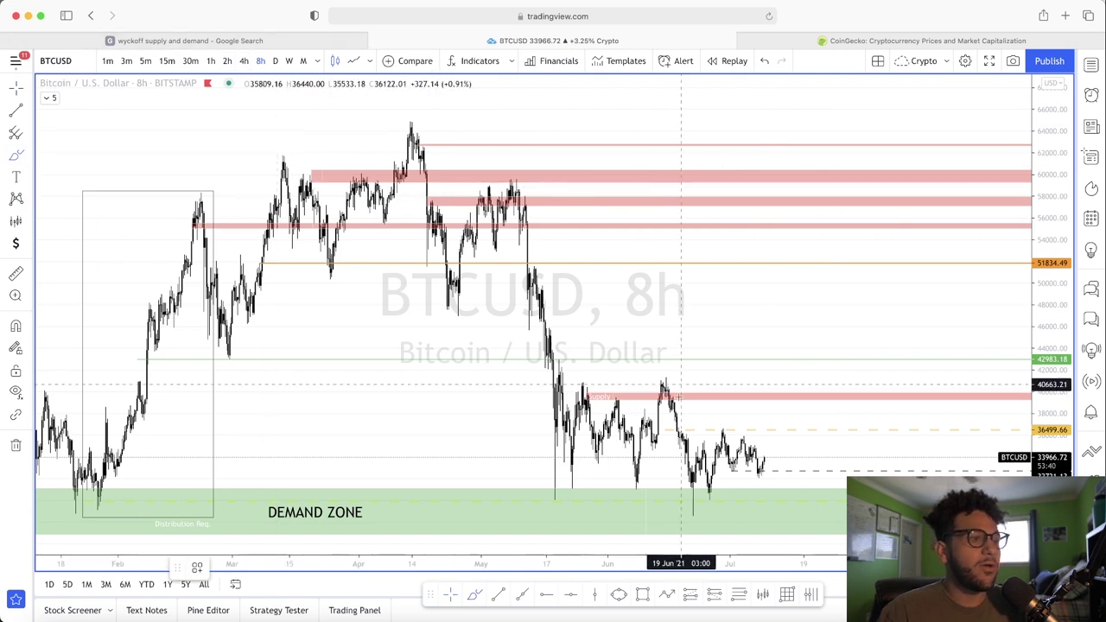
{"action": "left_click", "coordinate": [177, 40]}
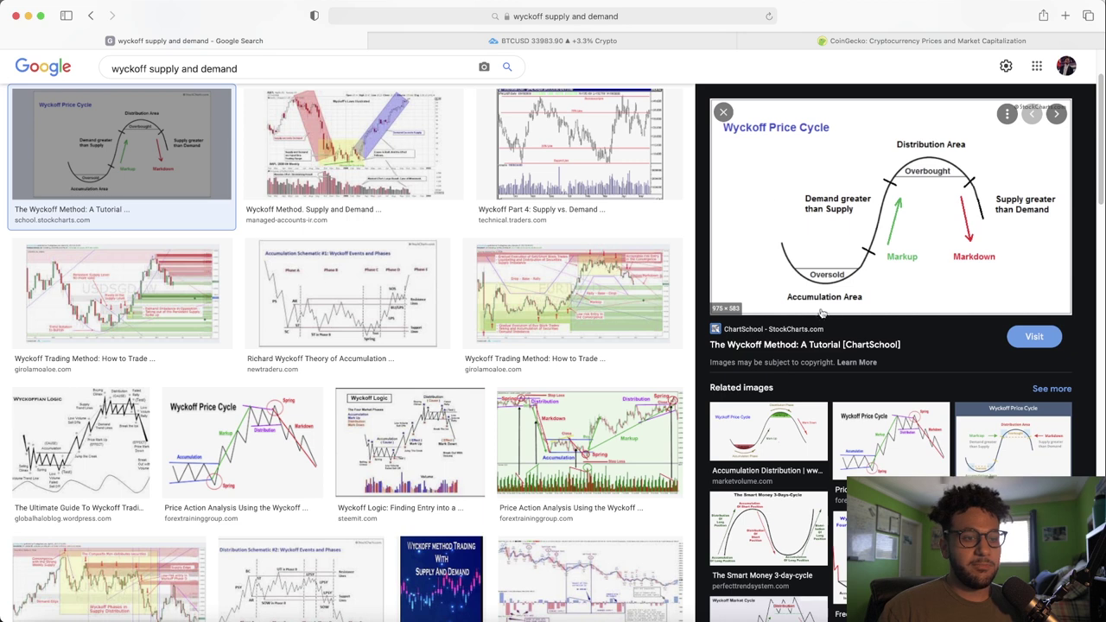
{"action": "left_click", "coordinate": [674, 41]}
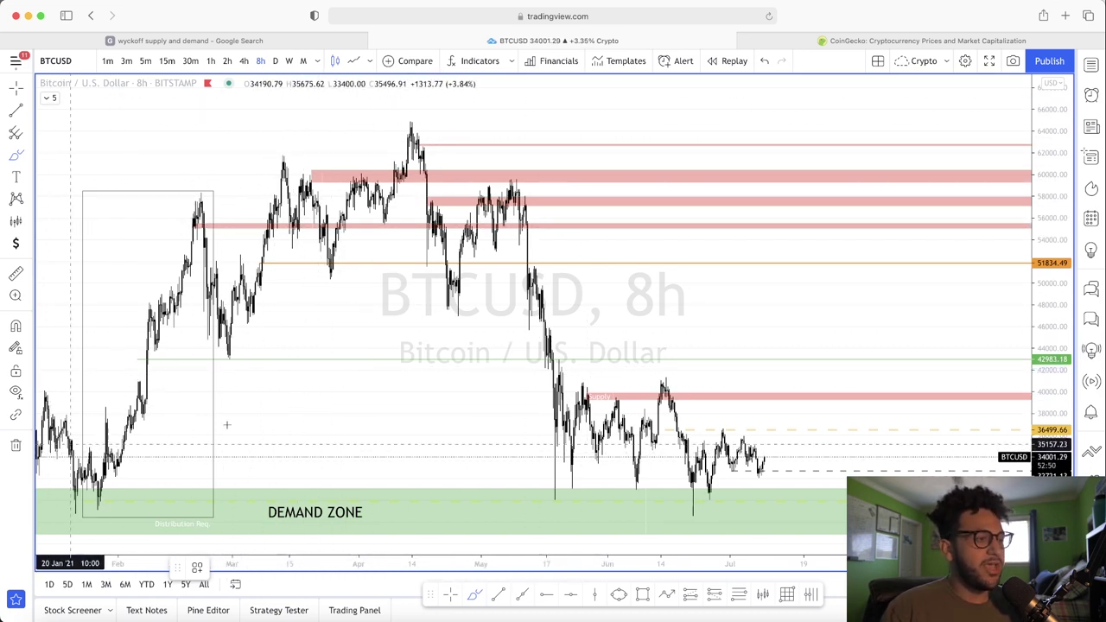
Brush a freehand curve along the price swings from December 2020 to early July 2021, and delete it.
{"action": "scroll", "coordinate": [409, 383], "scroll_direction": "down", "scroll_amount": 5}
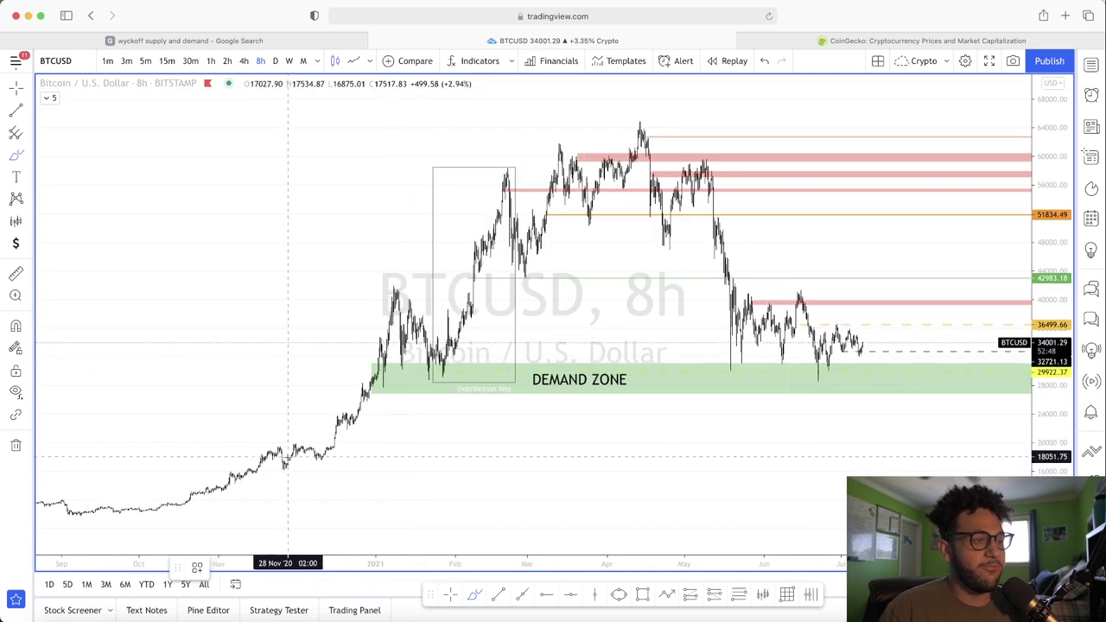
{"action": "mouse_move", "coordinate": [328, 446]}
{"action": "left_mouse_down"}
{"action": "mouse_move", "coordinate": [396, 291]}
{"action": "mouse_move", "coordinate": [430, 318]}
{"action": "mouse_move", "coordinate": [437, 368]}
{"action": "mouse_move", "coordinate": [459, 359]}
{"action": "mouse_move", "coordinate": [500, 186]}
{"action": "mouse_move", "coordinate": [520, 242]}
{"action": "mouse_move", "coordinate": [567, 163]}
{"action": "mouse_move", "coordinate": [595, 205]}
{"action": "mouse_move", "coordinate": [651, 144]}
{"action": "mouse_move", "coordinate": [674, 225]}
{"action": "mouse_move", "coordinate": [704, 167]}
{"action": "mouse_move", "coordinate": [741, 313]}
{"action": "mouse_move", "coordinate": [825, 356]}
{"action": "left_mouse_up"}
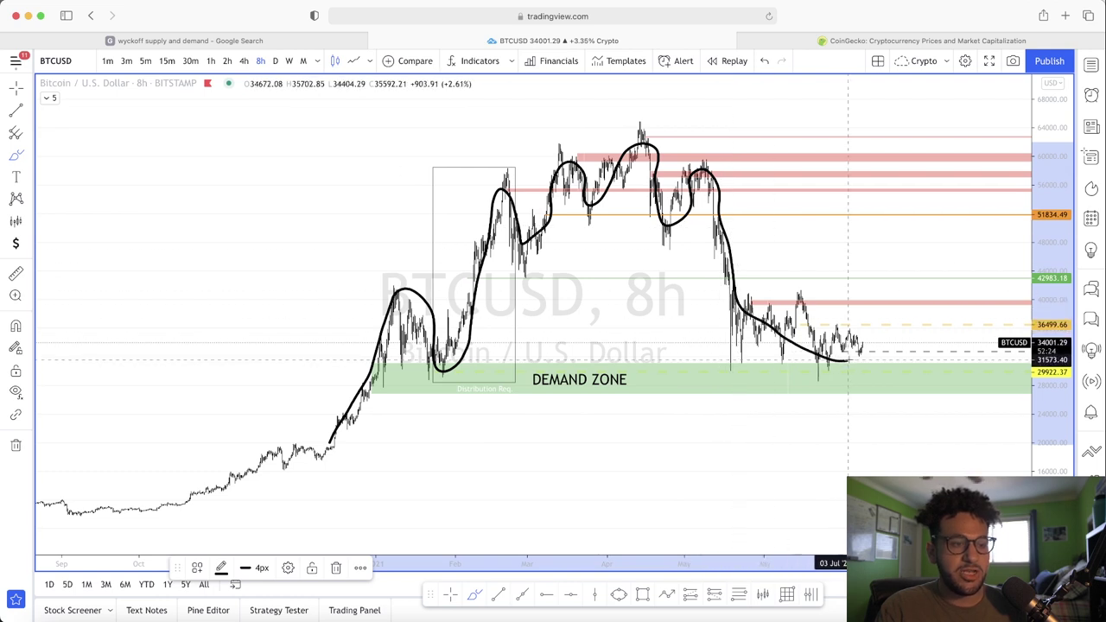
{"action": "key", "text": "Delete"}
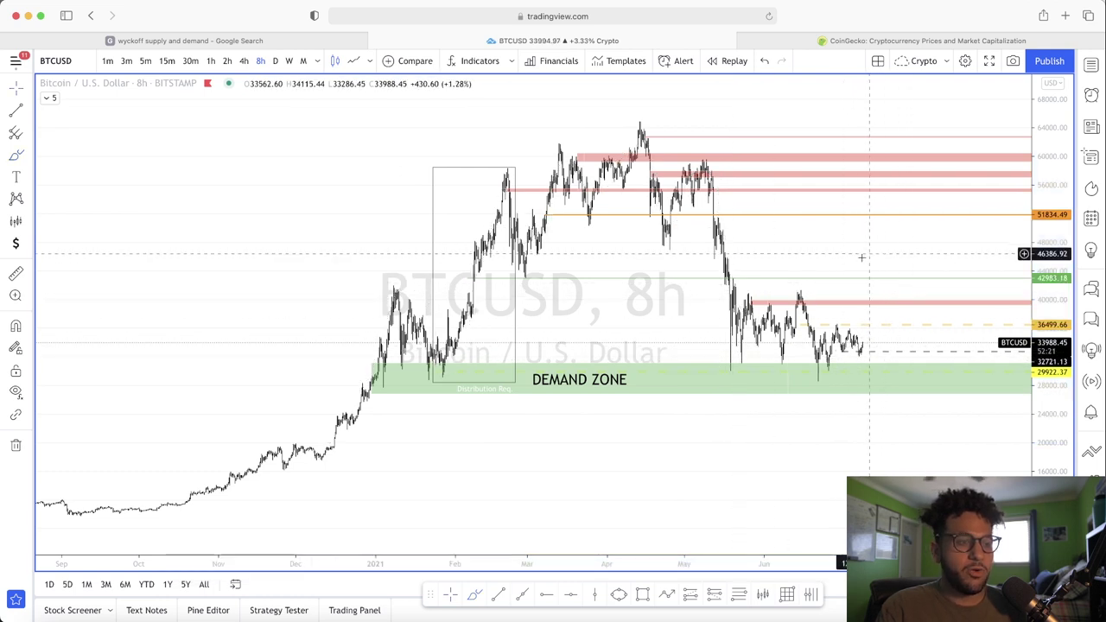
Brush a smoother market cycle curve from December 2020 through the demand zone and up past the all-time high, and delete it.
{"action": "left_click", "coordinate": [15, 155]}
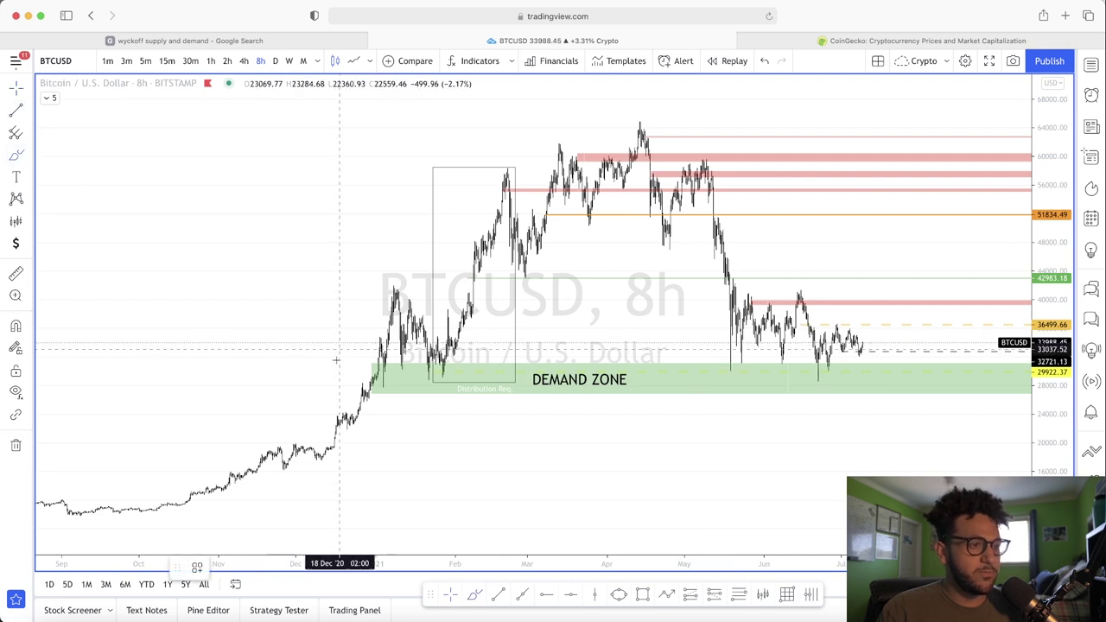
{"action": "mouse_move", "coordinate": [334, 445]}
{"action": "left_mouse_down"}
{"action": "mouse_move", "coordinate": [392, 303]}
{"action": "mouse_move", "coordinate": [413, 311]}
{"action": "mouse_move", "coordinate": [428, 354]}
{"action": "mouse_move", "coordinate": [471, 331]}
{"action": "mouse_move", "coordinate": [531, 186]}
{"action": "mouse_move", "coordinate": [563, 148]}
{"action": "mouse_move", "coordinate": [642, 136]}
{"action": "mouse_move", "coordinate": [679, 146]}
{"action": "mouse_move", "coordinate": [711, 190]}
{"action": "mouse_move", "coordinate": [733, 278]}
{"action": "mouse_move", "coordinate": [777, 339]}
{"action": "mouse_move", "coordinate": [812, 356]}
{"action": "mouse_move", "coordinate": [864, 350]}
{"action": "mouse_move", "coordinate": [896, 259]}
{"action": "mouse_move", "coordinate": [923, 82]}
{"action": "left_mouse_up"}
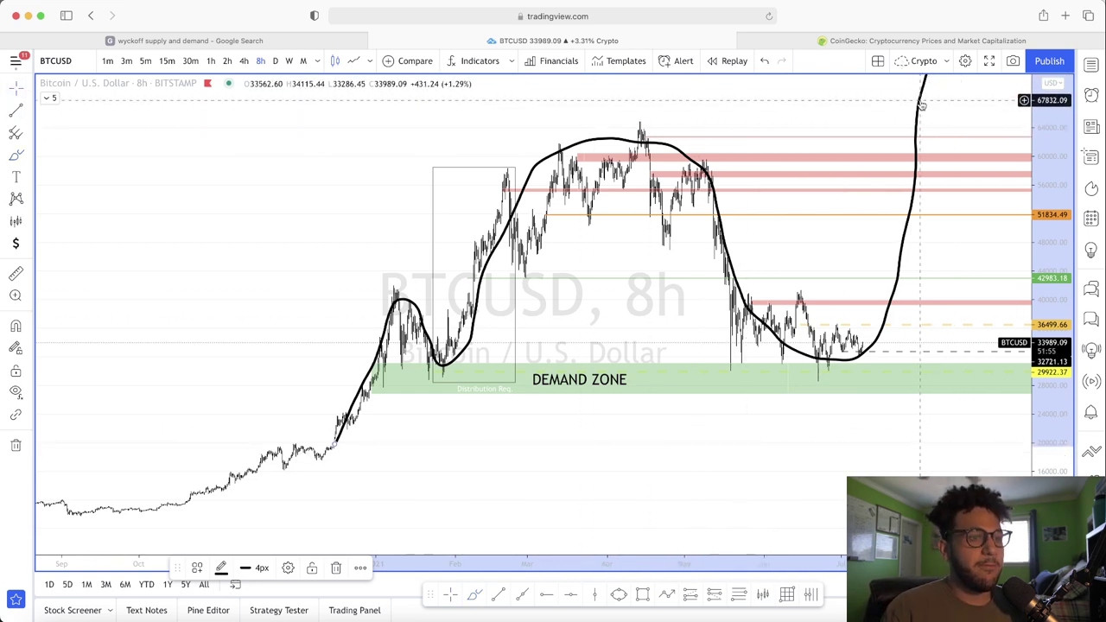
{"action": "key", "text": "Delete"}
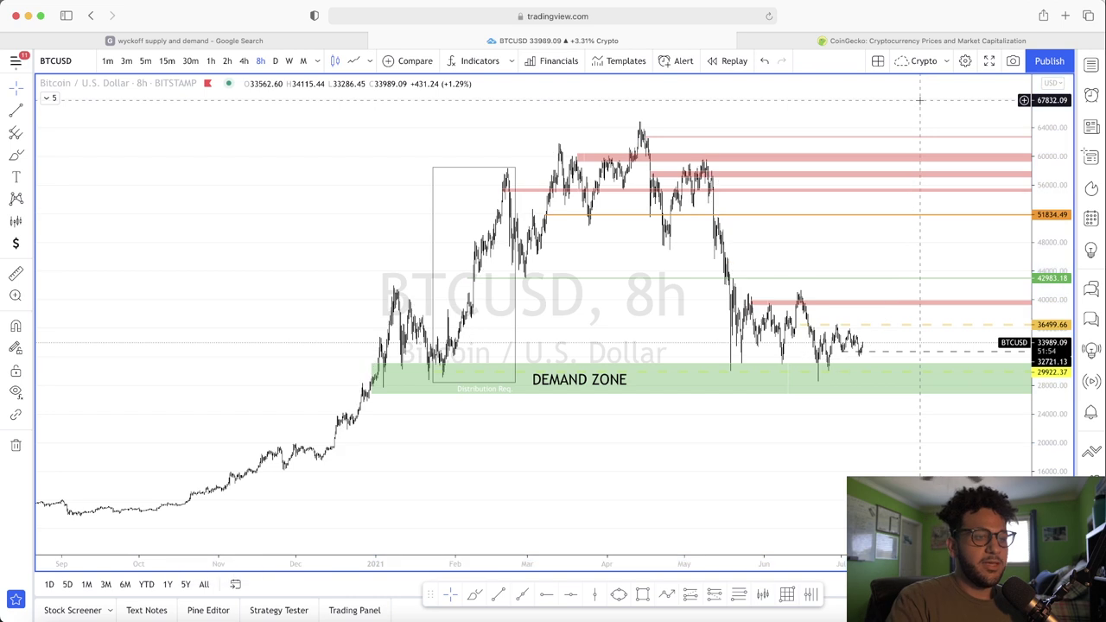
Brush an accumulation curve beneath the May to July lows along the top of the demand zone, and delete it.
{"action": "left_click", "coordinate": [16, 157]}
{"action": "mouse_move", "coordinate": [704, 317]}
{"action": "left_mouse_down"}
{"action": "mouse_move", "coordinate": [725, 335]}
{"action": "mouse_move", "coordinate": [863, 358]}
{"action": "left_mouse_up"}
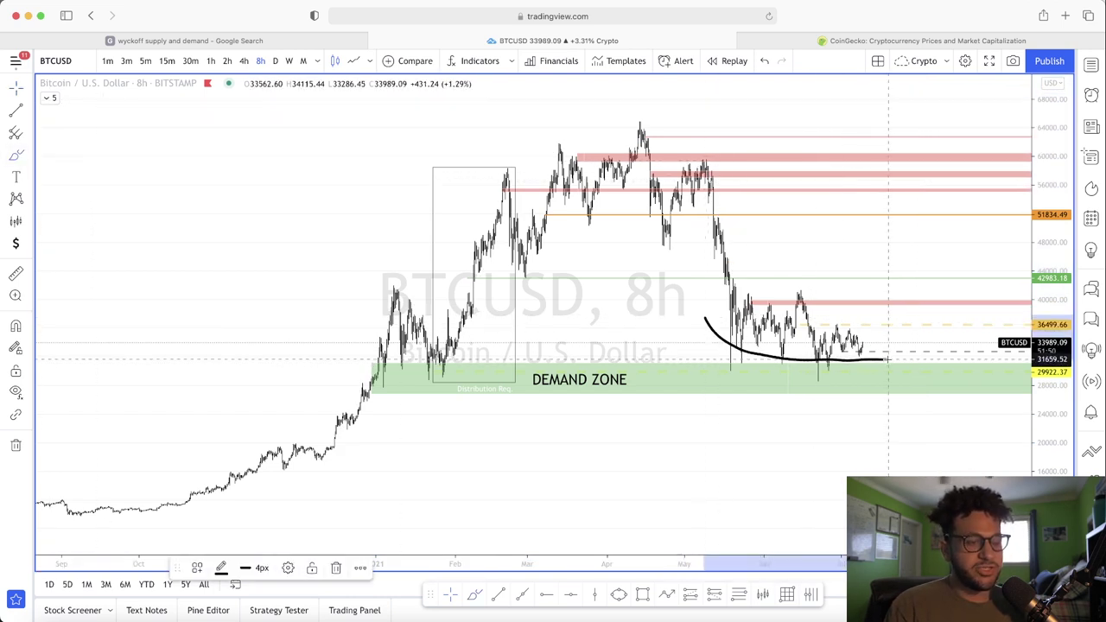
{"action": "key", "text": "Delete"}
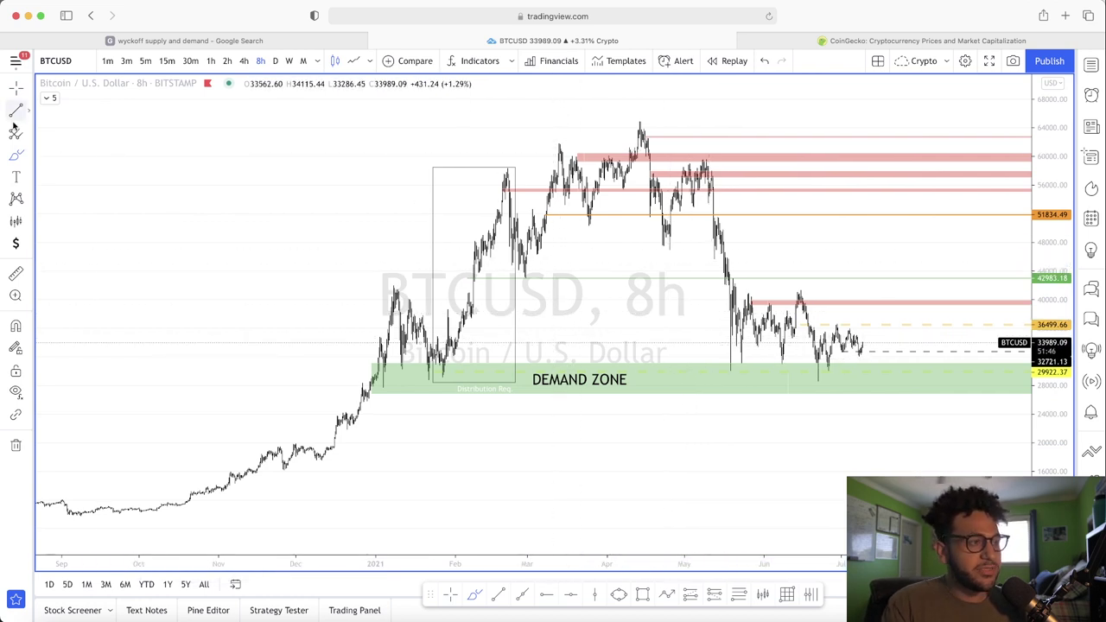
Brush a short freehand mark below the April 2021 price range, and delete it.
{"action": "left_click", "coordinate": [16, 156]}
{"action": "mouse_move", "coordinate": [607, 261]}
{"action": "left_mouse_down"}
{"action": "mouse_move", "coordinate": [679, 256]}
{"action": "mouse_move", "coordinate": [635, 345]}
{"action": "mouse_move", "coordinate": [623, 259]}
{"action": "mouse_move", "coordinate": [679, 256]}
{"action": "left_mouse_up"}
{"action": "key", "text": "Delete"}
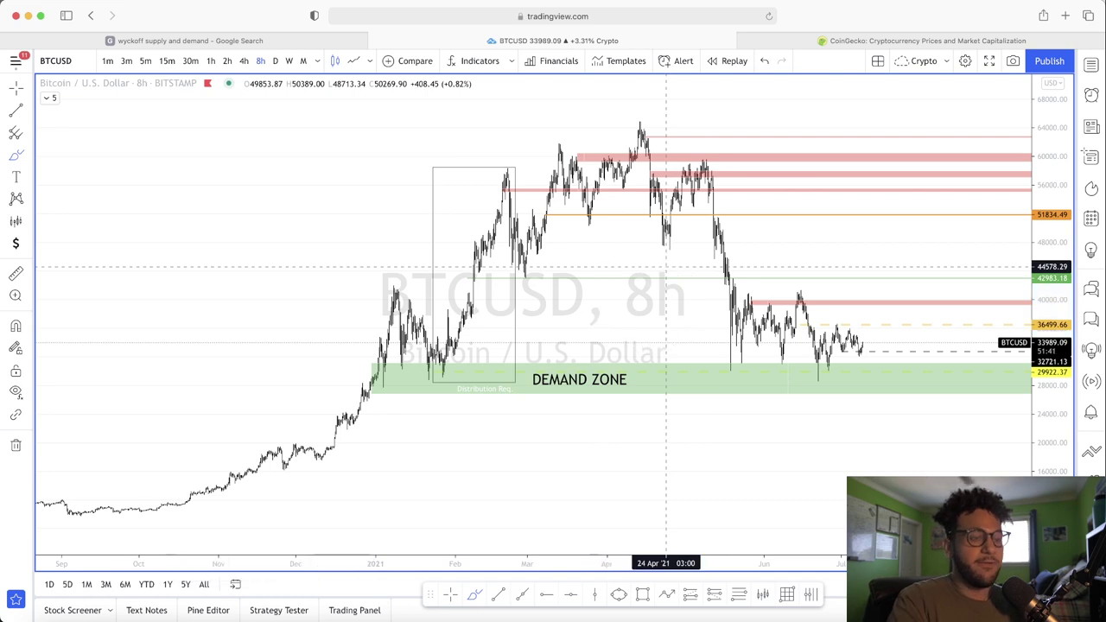
{"action": "scroll", "coordinate": [753, 458], "scroll_direction": "up", "scroll_amount": 5}
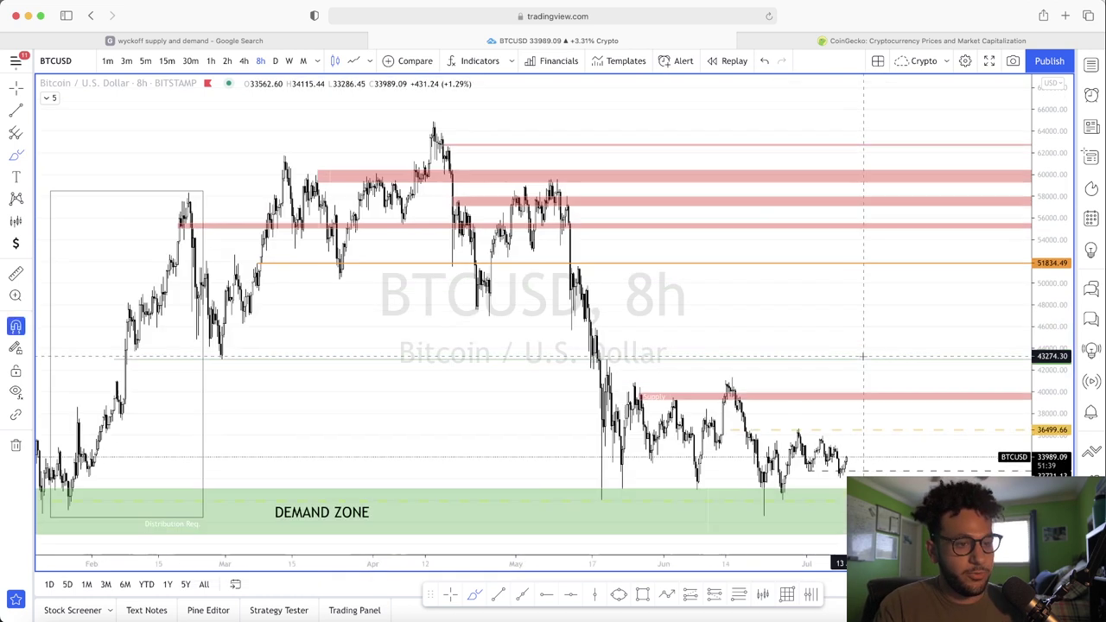
{"action": "scroll", "coordinate": [754, 458], "scroll_direction": "up", "scroll_amount": 5}
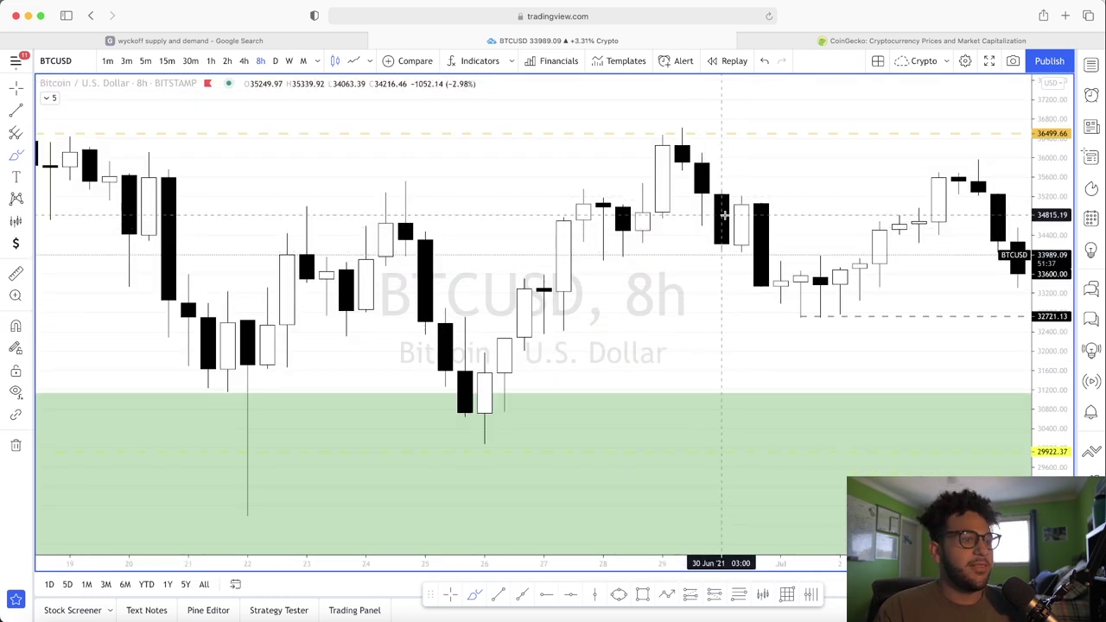
{"action": "scroll", "coordinate": [722, 241], "scroll_direction": "down", "scroll_amount": 10}
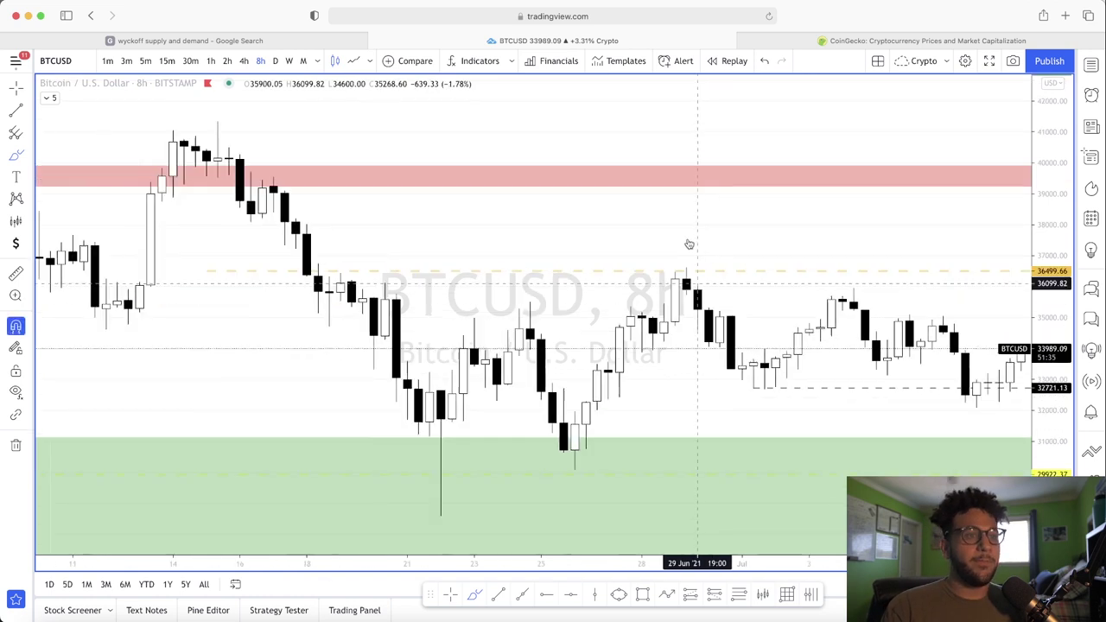
{"action": "scroll", "coordinate": [357, 337], "scroll_direction": "up", "scroll_amount": 3}
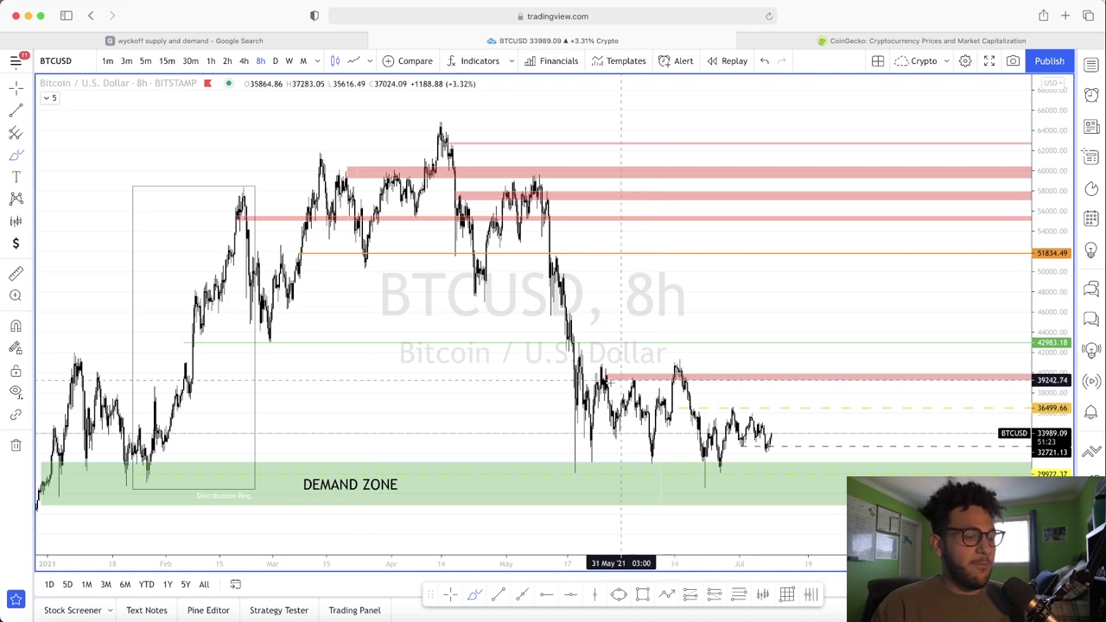
{"action": "scroll", "coordinate": [484, 353], "scroll_direction": "down", "scroll_amount": 1}
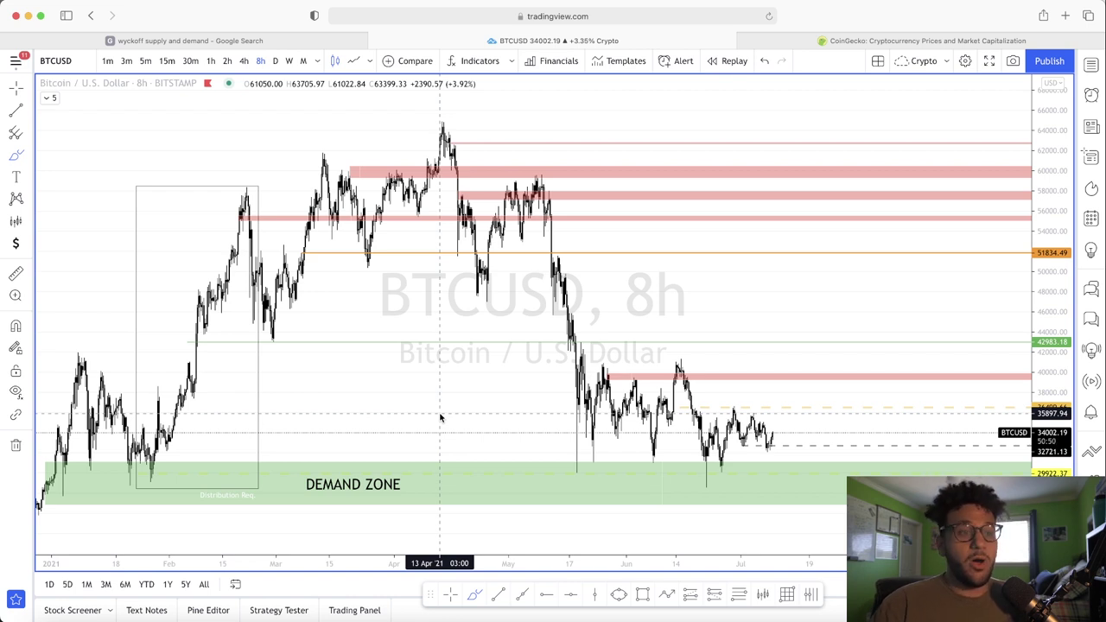
Reposition the projected bars pattern directly after the latest candle, starting on 10 Jul '21 at about 36,154.
{"action": "scroll", "coordinate": [439, 418], "scroll_direction": "down", "scroll_amount": 5}
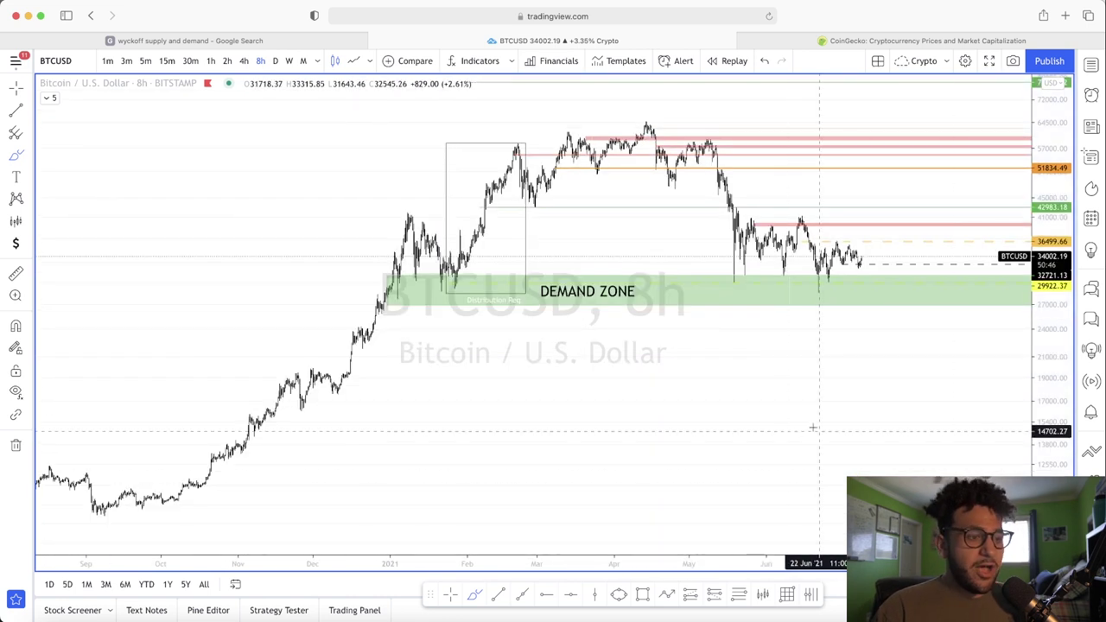
{"action": "left_click_drag", "start_coordinate": [511, 331], "coordinate": [665, 428]}
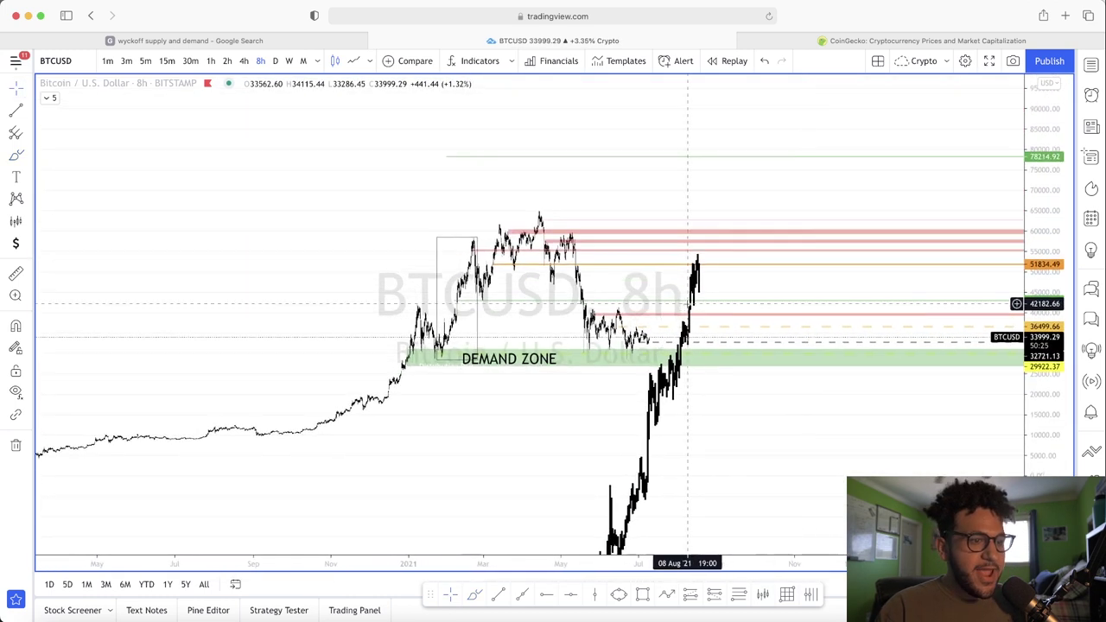
{"action": "mouse_move", "coordinate": [749, 464]}
{"action": "left_mouse_down"}
{"action": "mouse_move", "coordinate": [661, 428]}
{"action": "mouse_move", "coordinate": [648, 382]}
{"action": "mouse_move", "coordinate": [726, 199]}
{"action": "mouse_move", "coordinate": [728, 151]}
{"action": "mouse_move", "coordinate": [712, 154]}
{"action": "left_mouse_up"}
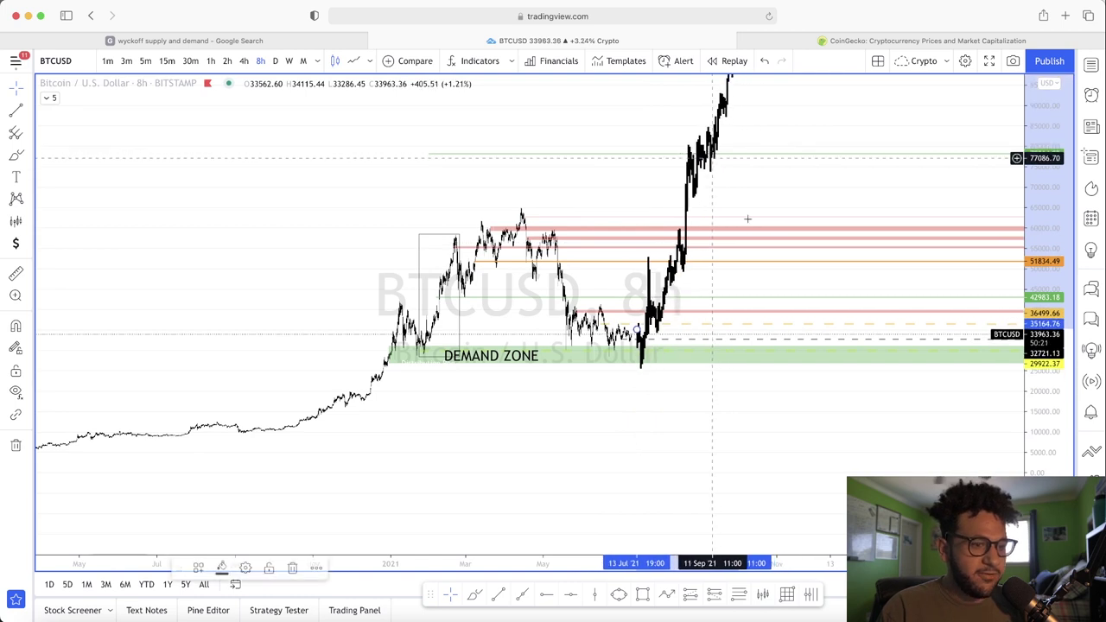
{"action": "scroll", "coordinate": [704, 294], "scroll_direction": "up", "scroll_amount": 5}
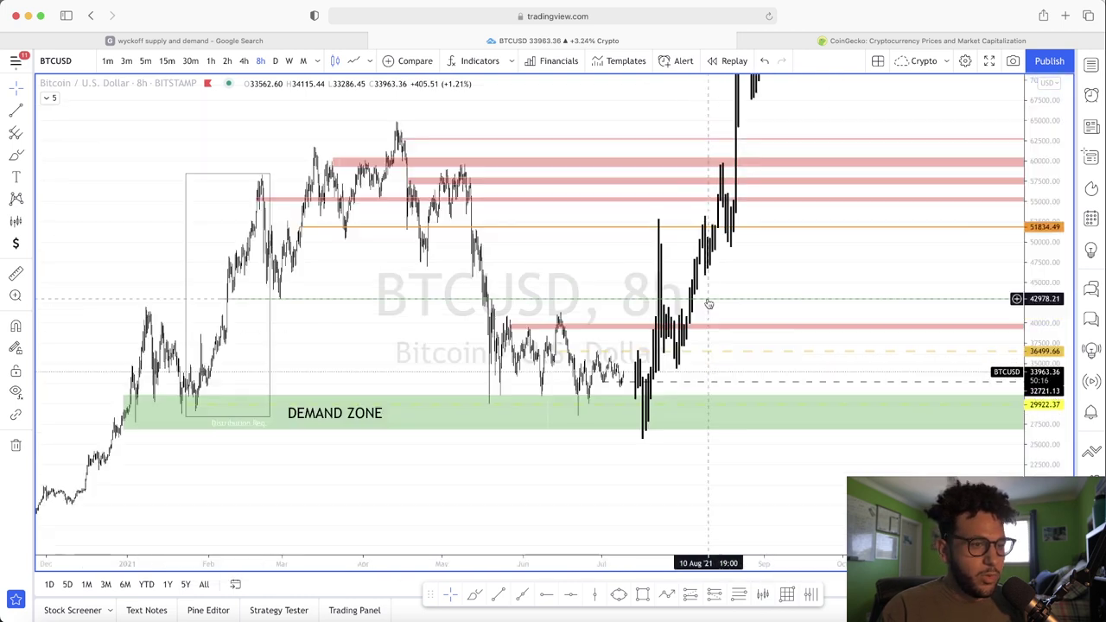
{"action": "left_click_drag", "start_coordinate": [692, 276], "coordinate": [683, 269]}
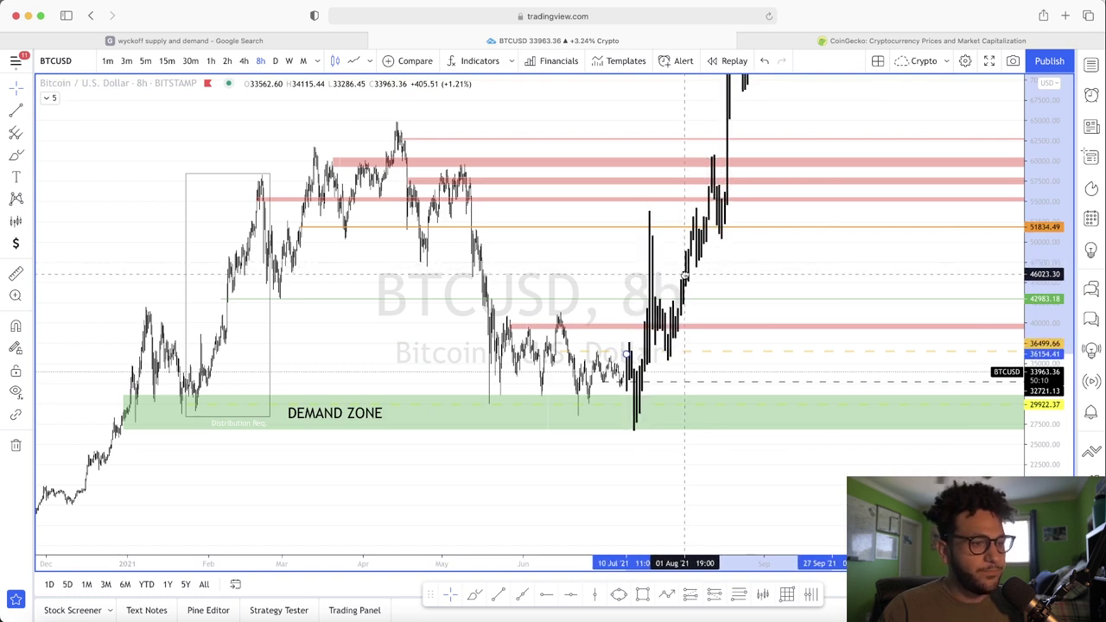
{"action": "left_click", "coordinate": [684, 273]}
Draw a rectangle over the late 2020 to early February 2021 advance, from about 14,752 up to 41,898.
{"action": "left_click_drag", "start_coordinate": [300, 516], "coordinate": [372, 493]}
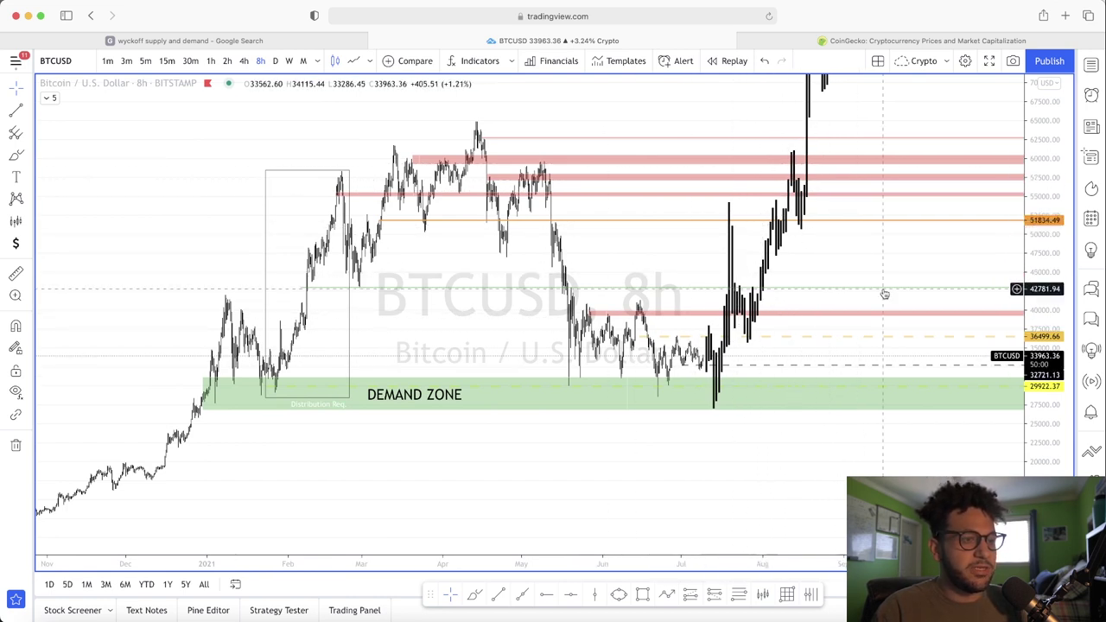
{"action": "left_click_drag", "start_coordinate": [885, 291], "coordinate": [862, 301]}
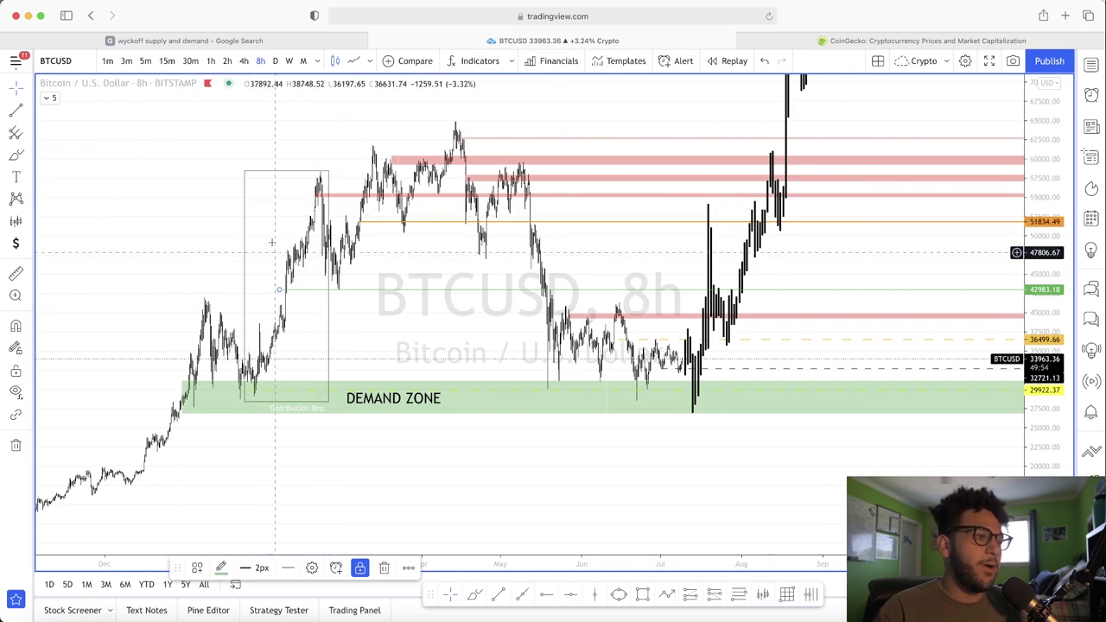
{"action": "scroll", "coordinate": [864, 259], "scroll_direction": "down", "scroll_amount": 5}
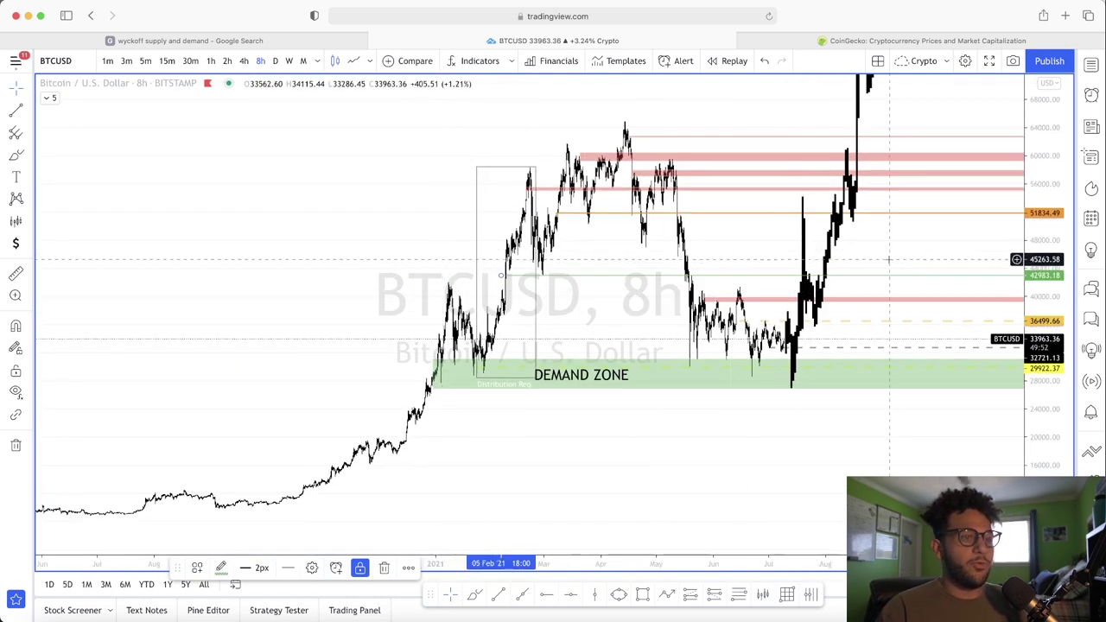
{"action": "left_click_drag", "start_coordinate": [1047, 166], "coordinate": [973, 231]}
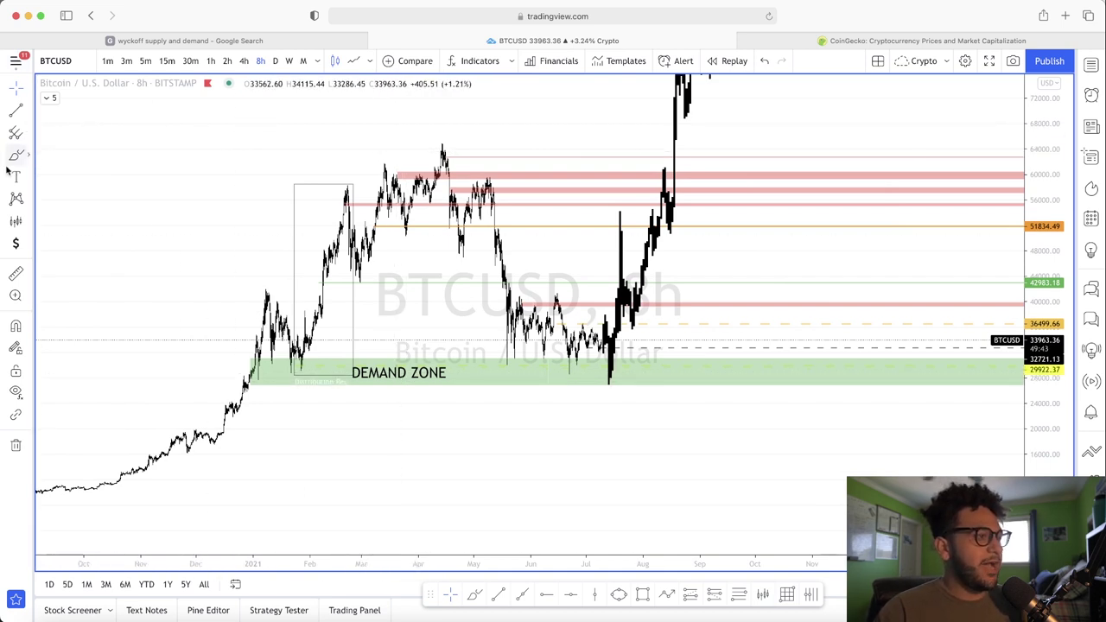
{"action": "left_click", "coordinate": [643, 594]}
{"action": "left_click_drag", "start_coordinate": [196, 462], "coordinate": [328, 289]}
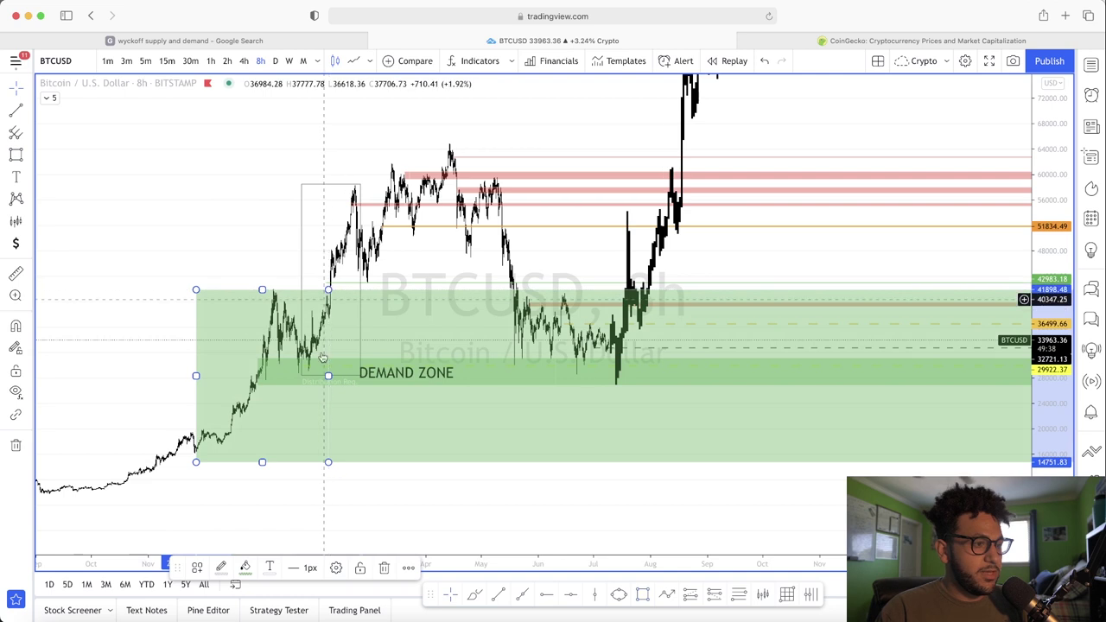
Apply the Regular Old Box drawing template to the new rectangle.
{"action": "left_click", "coordinate": [197, 567]}
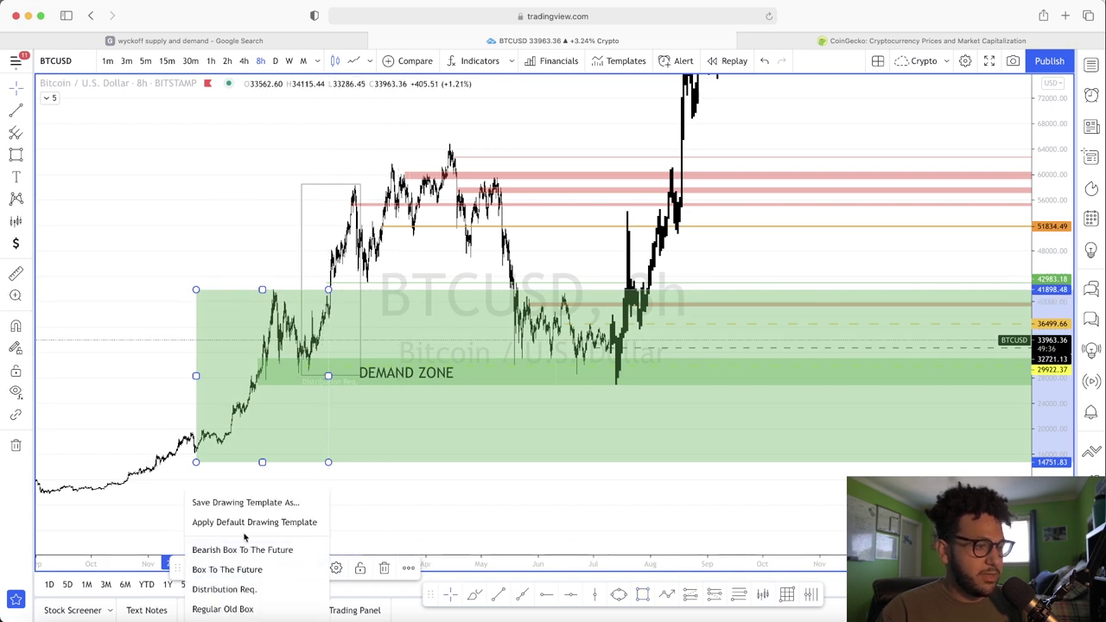
{"action": "left_click", "coordinate": [234, 608]}
{"action": "left_click", "coordinate": [197, 570]}
{"action": "left_click", "coordinate": [225, 607]}
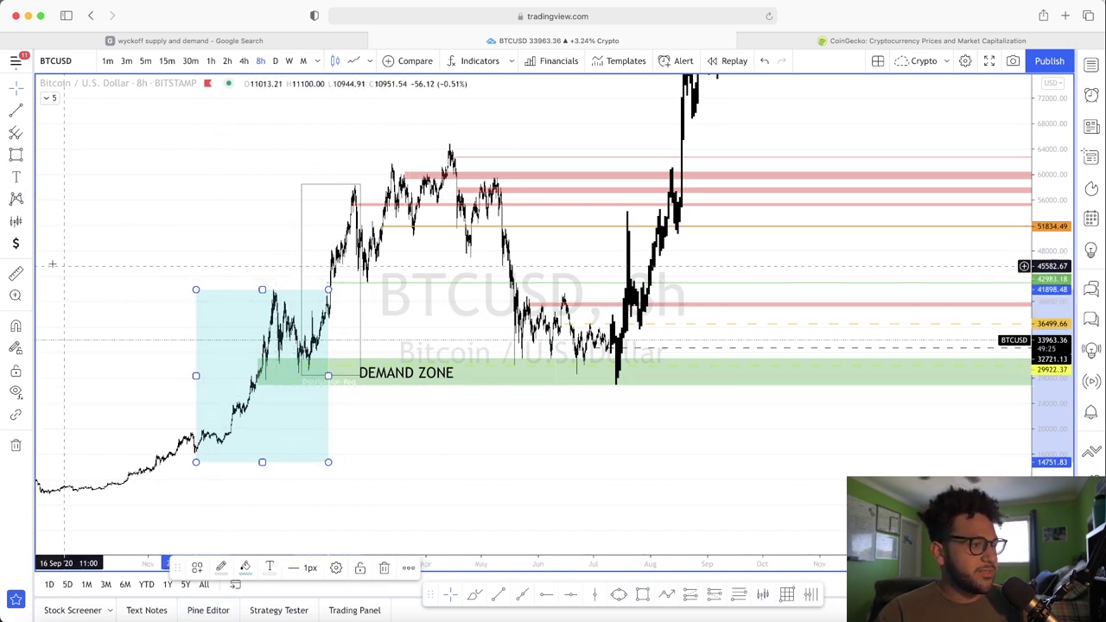
Draw a second box from 27 Jan '21 at about 29,392 to 03 Oct '21, reaching above the projected bars' peak past 110,000.
{"action": "left_click", "coordinate": [16, 154]}
{"action": "left_click_drag", "start_coordinate": [308, 370], "coordinate": [907, 76]}
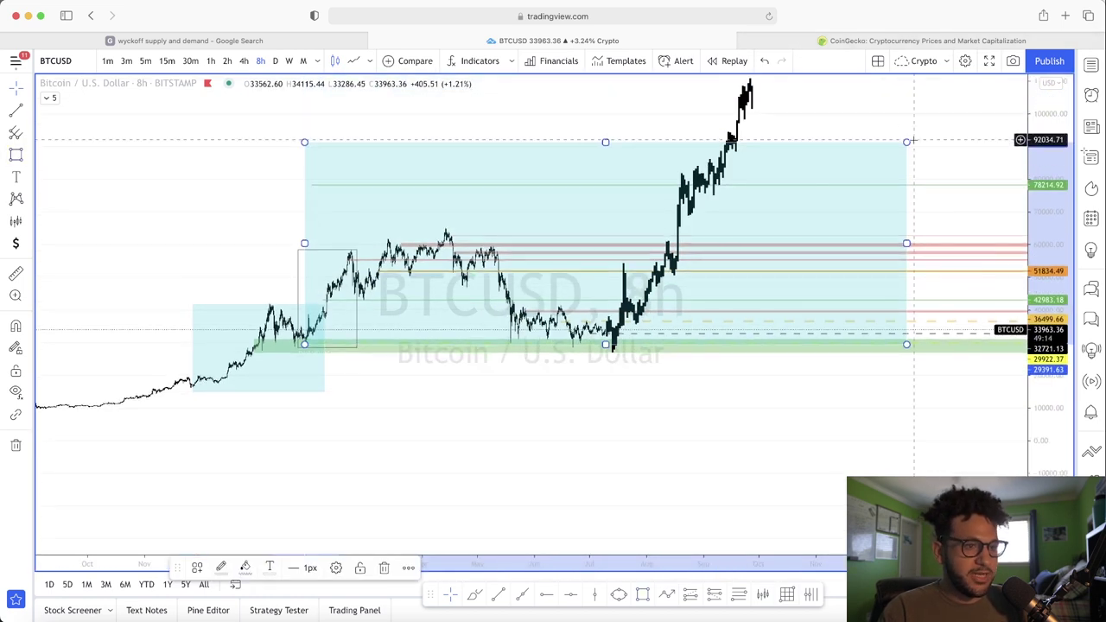
{"action": "left_click_drag", "start_coordinate": [606, 143], "coordinate": [606, 75]}
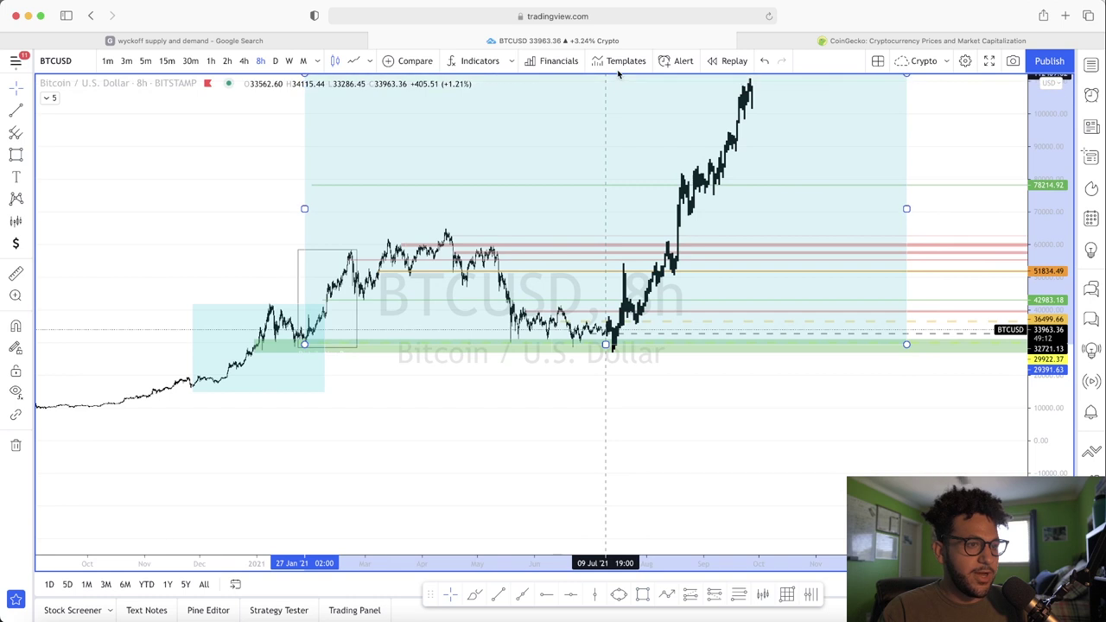
{"action": "left_click_drag", "start_coordinate": [906, 208], "coordinate": [761, 208]}
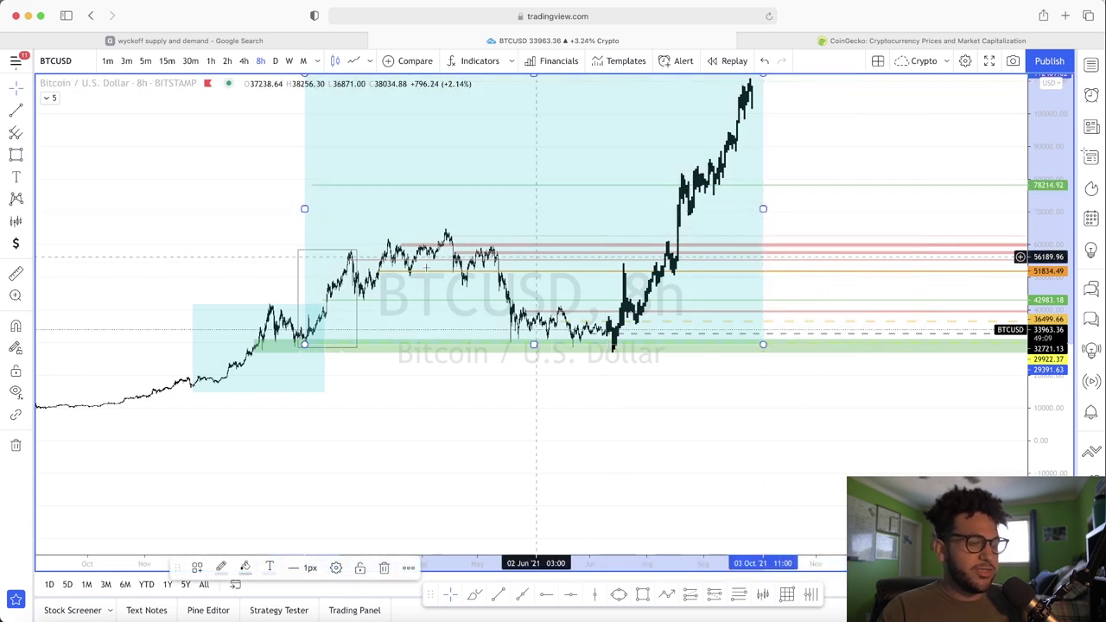
{"action": "scroll", "coordinate": [767, 309], "scroll_direction": "down", "scroll_amount": 3}
{"action": "left_click_drag", "start_coordinate": [864, 435], "coordinate": [685, 491]}
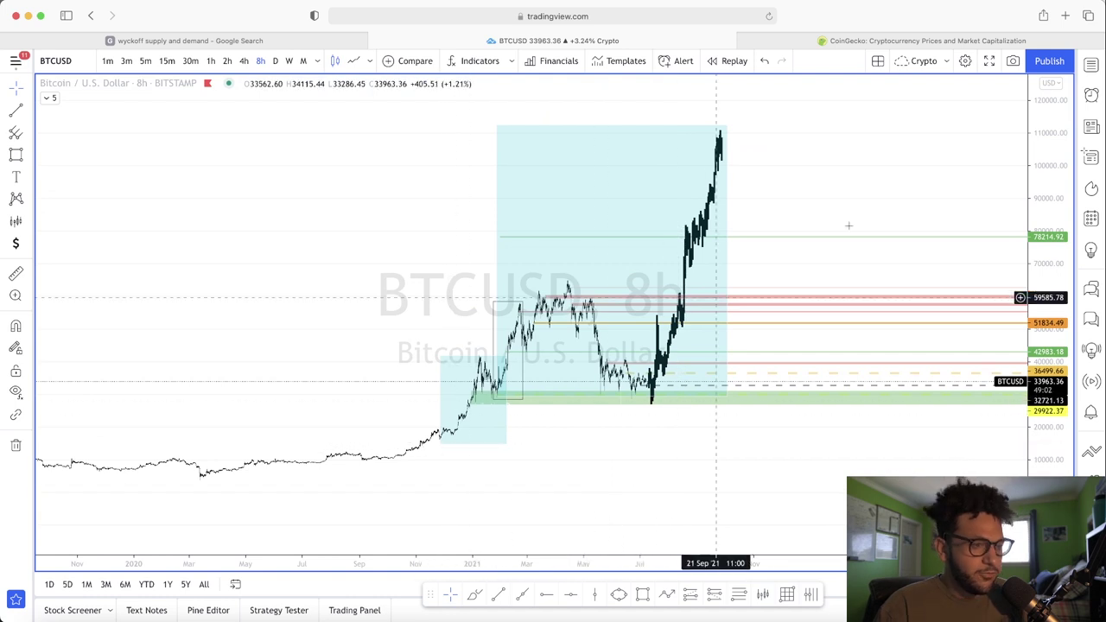
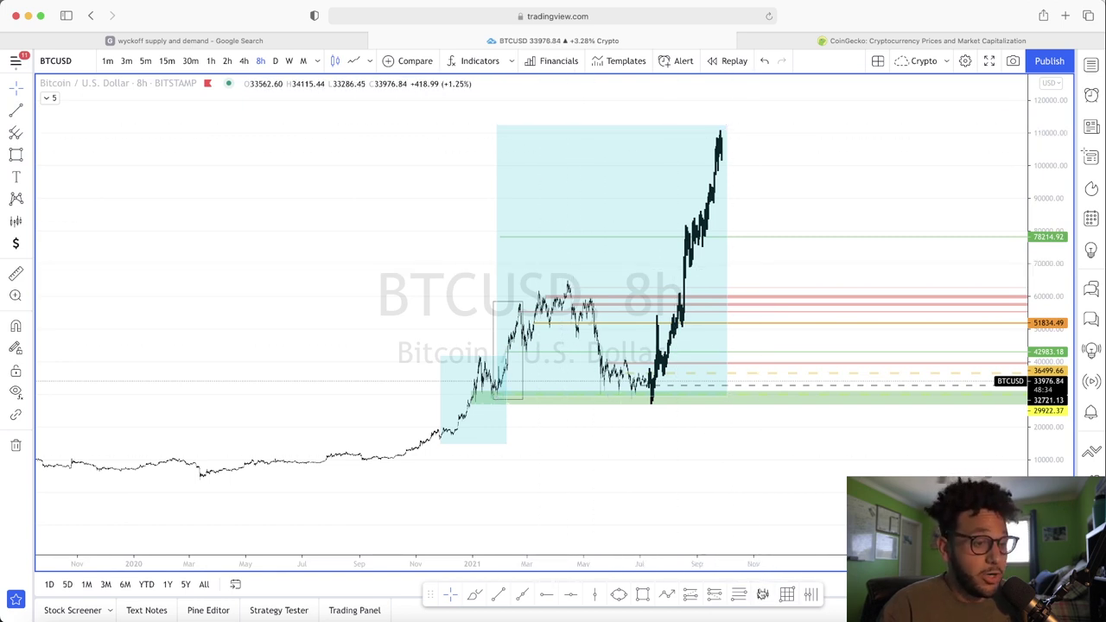
Delete the large box around the projected rally and the smaller box around the late 2020 advance.
{"action": "left_click", "coordinate": [568, 127]}
{"action": "key", "text": "Delete"}
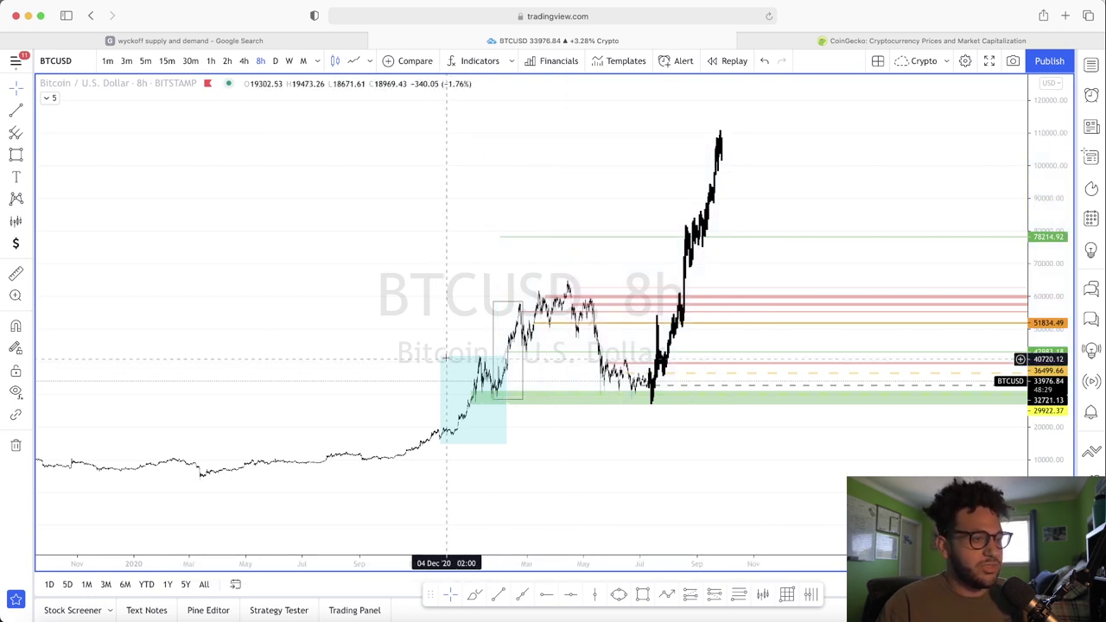
{"action": "left_click", "coordinate": [454, 360]}
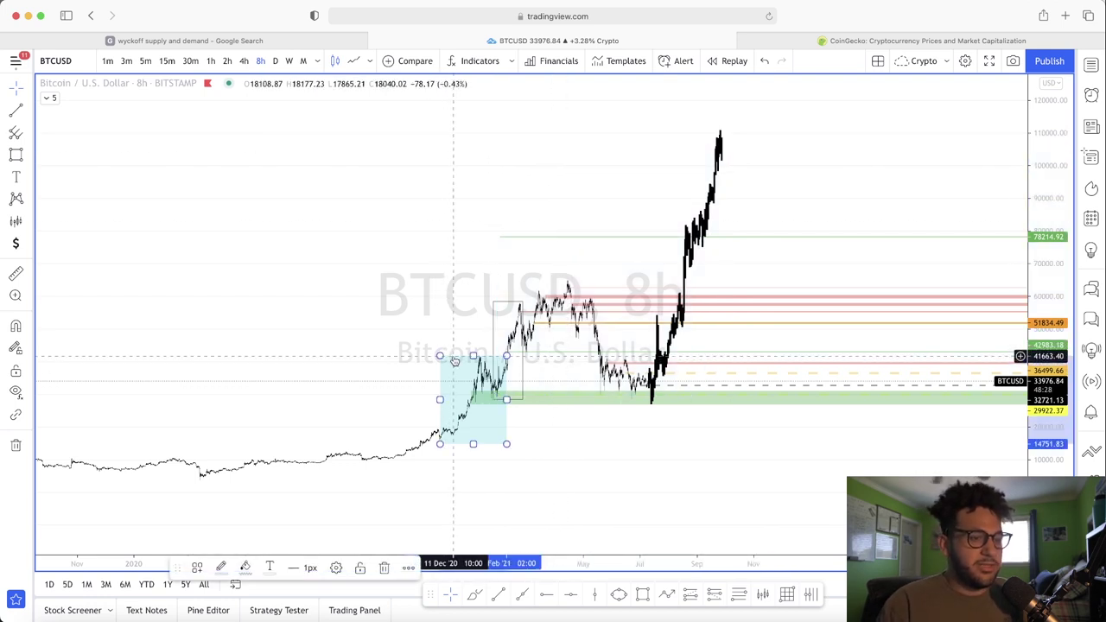
{"action": "key", "text": "Delete"}
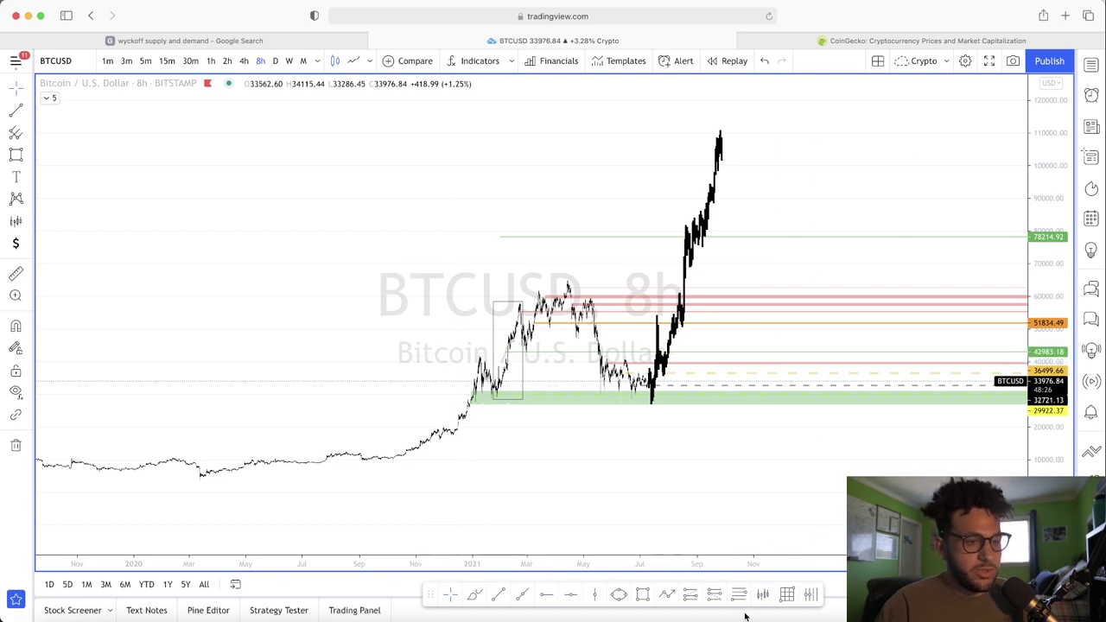
Draw an ellipse around the projected bars' low at the lower edge of the demand zone, spanning about 30 Jun '21 to late July.
{"action": "scroll", "coordinate": [670, 436], "scroll_direction": "up", "scroll_amount": 3}
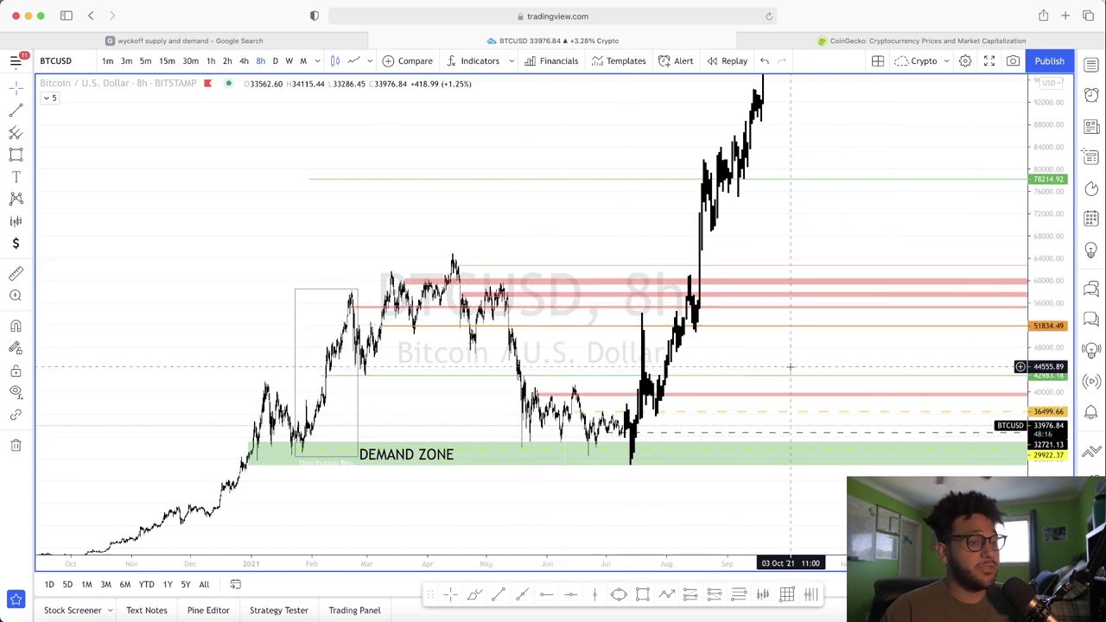
{"action": "scroll", "coordinate": [757, 354], "scroll_direction": "down", "scroll_amount": 3}
{"action": "scroll", "coordinate": [757, 355], "scroll_direction": "right", "scroll_amount": 3}
{"action": "left_click_drag", "start_coordinate": [1039, 341], "coordinate": [1037, 313]}
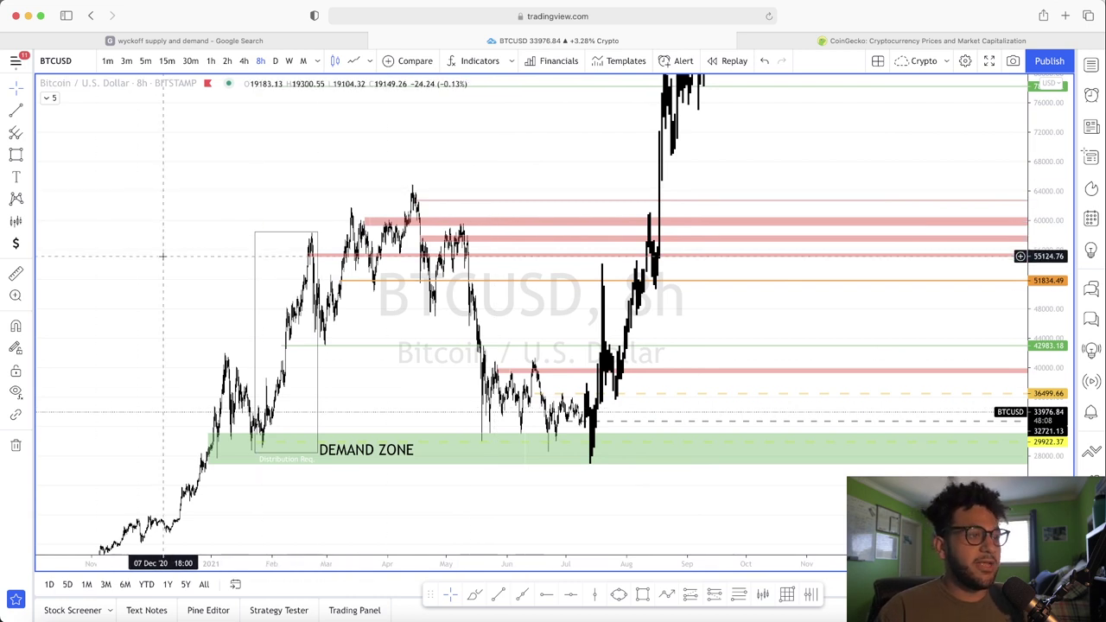
{"action": "left_click_drag", "start_coordinate": [543, 155], "coordinate": [501, 182]}
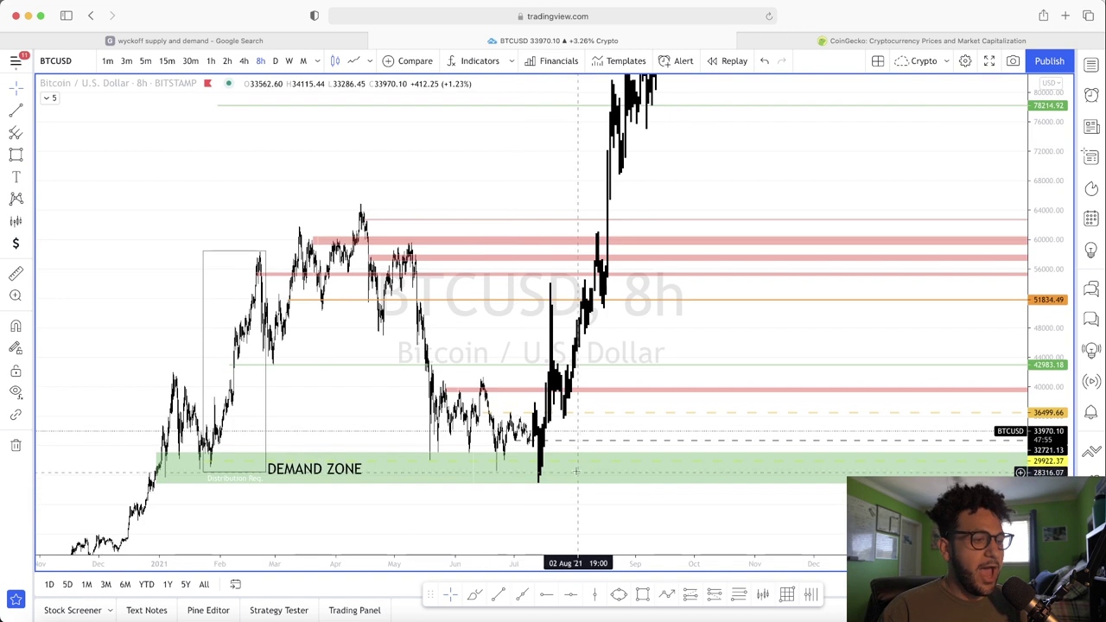
{"action": "left_click", "coordinate": [618, 596]}
{"action": "left_click", "coordinate": [516, 493]}
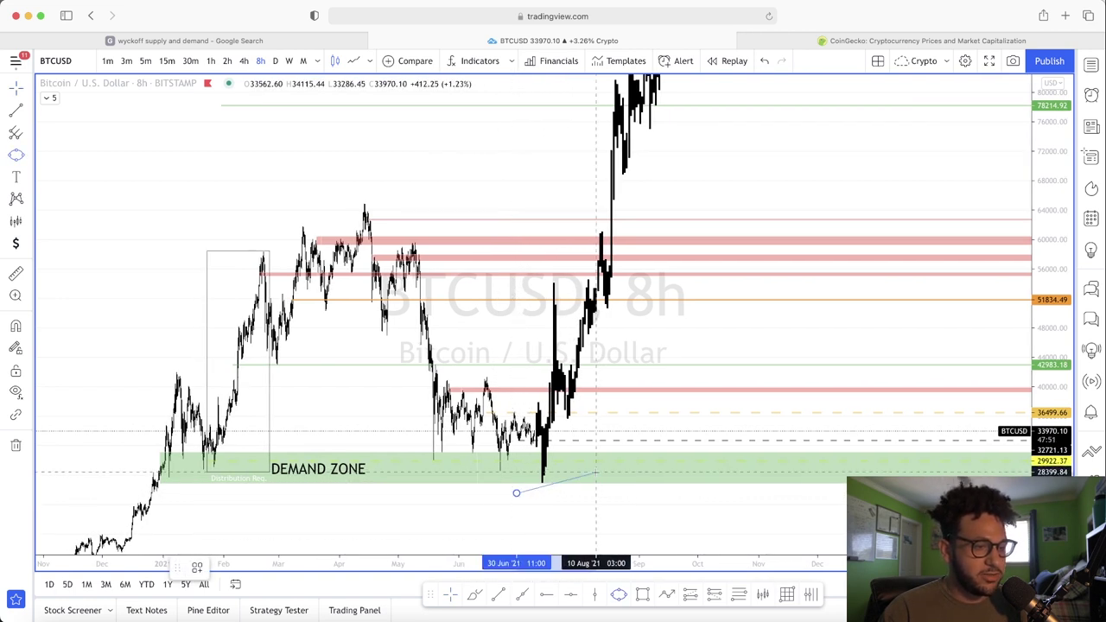
{"action": "left_click", "coordinate": [595, 472]}
{"action": "left_click", "coordinate": [561, 503]}
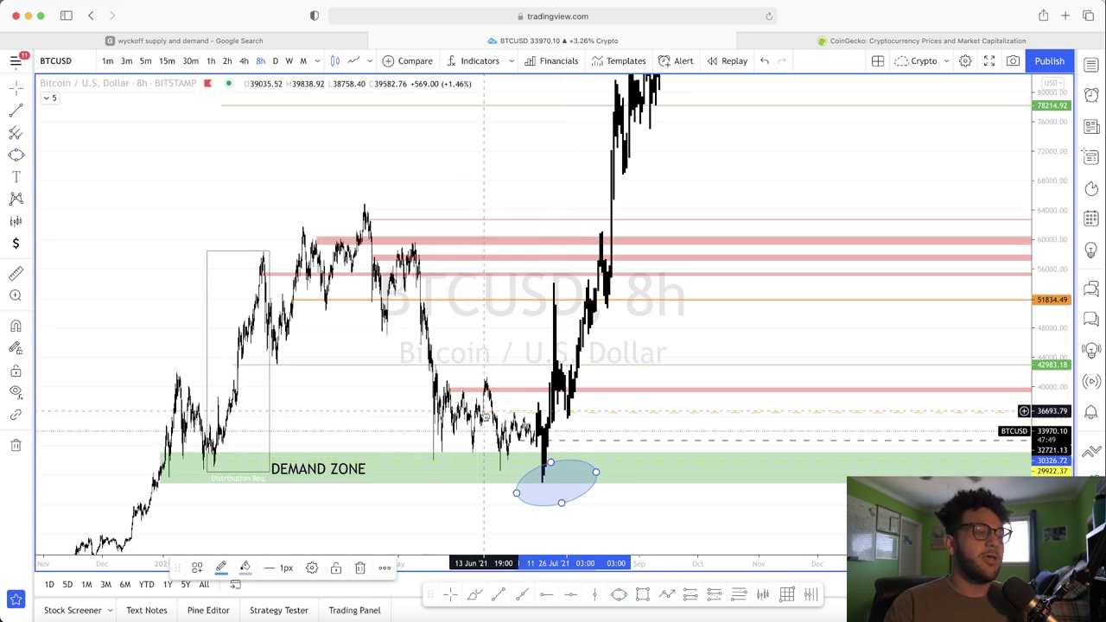
{"action": "left_click_drag", "start_coordinate": [596, 472], "coordinate": [570, 475]}
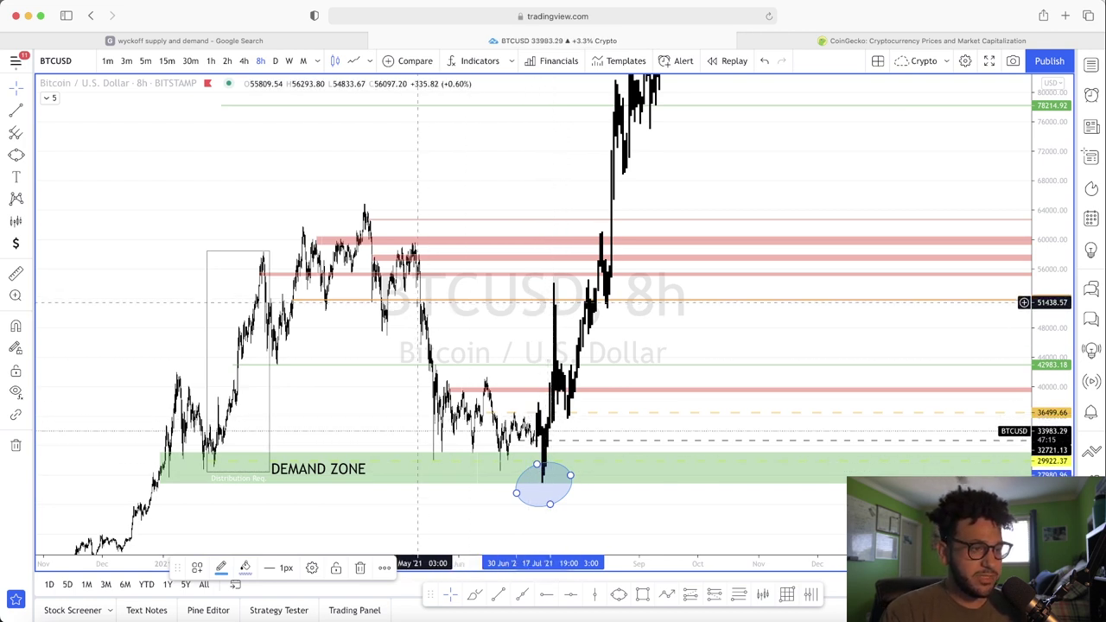
Draw a small flat ellipse on the May 2021 breakdown near the orange level, from about 50,517 to 52,779.
{"action": "left_click", "coordinate": [619, 595]}
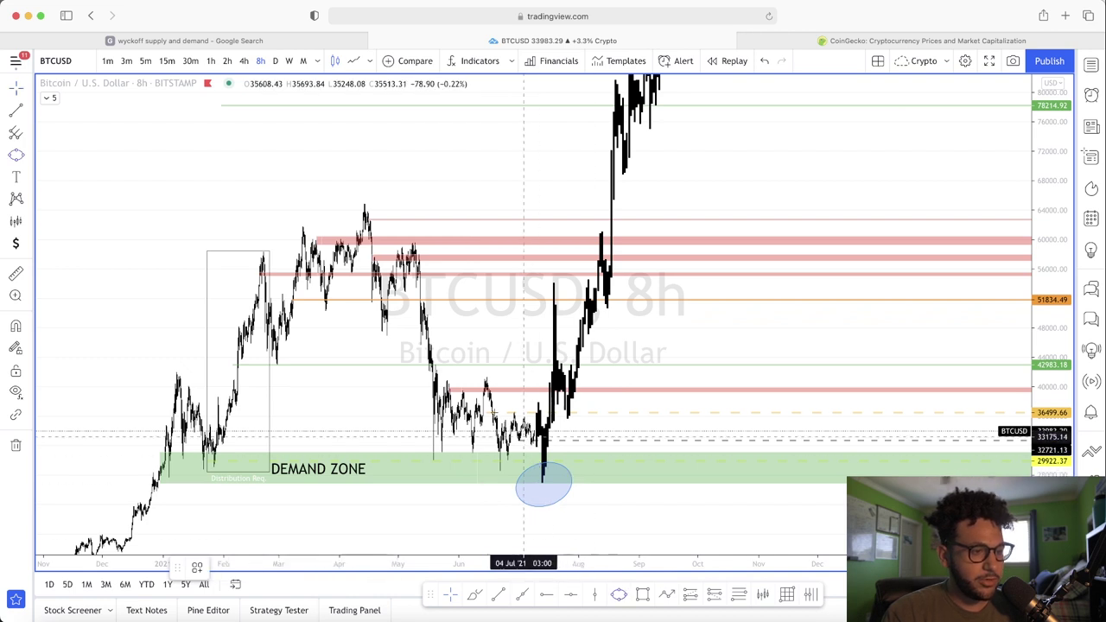
{"action": "left_click", "coordinate": [403, 308]}
{"action": "left_click", "coordinate": [447, 305]}
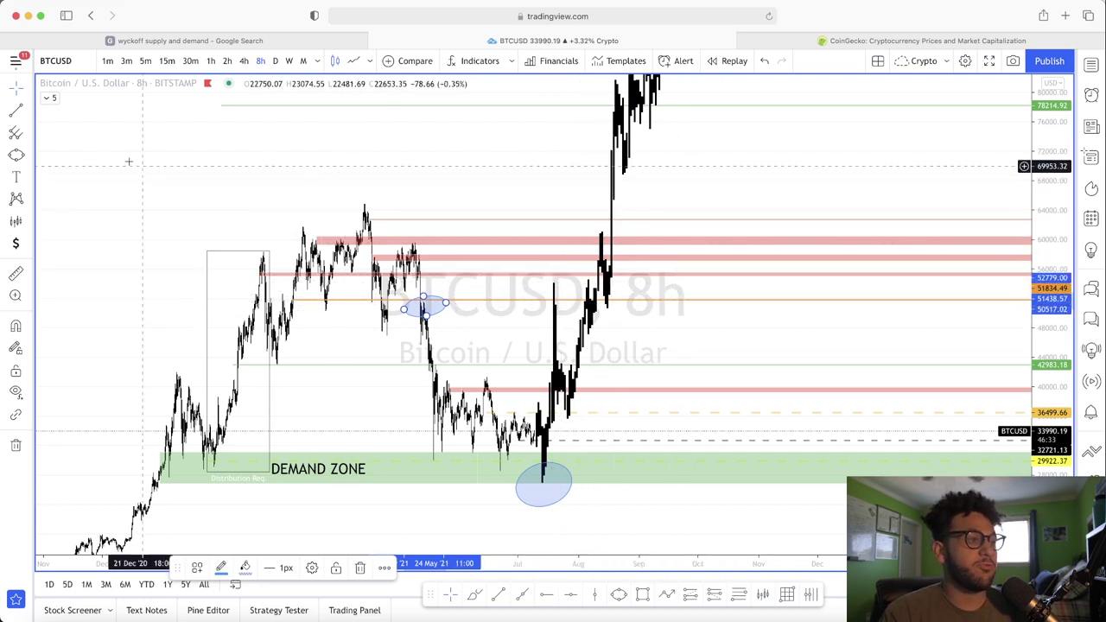
Draw an ellipse around the April 2021 all-time high, from about 62,581 to 66,183.
{"action": "left_click", "coordinate": [16, 155]}
{"action": "left_click", "coordinate": [323, 190]}
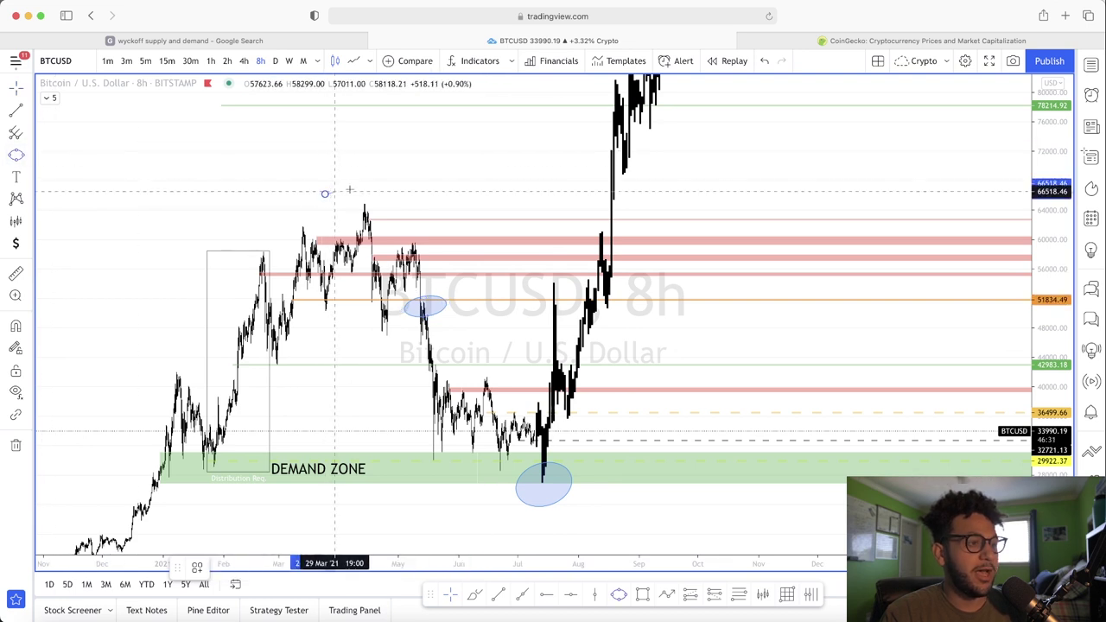
{"action": "left_click", "coordinate": [396, 214]}
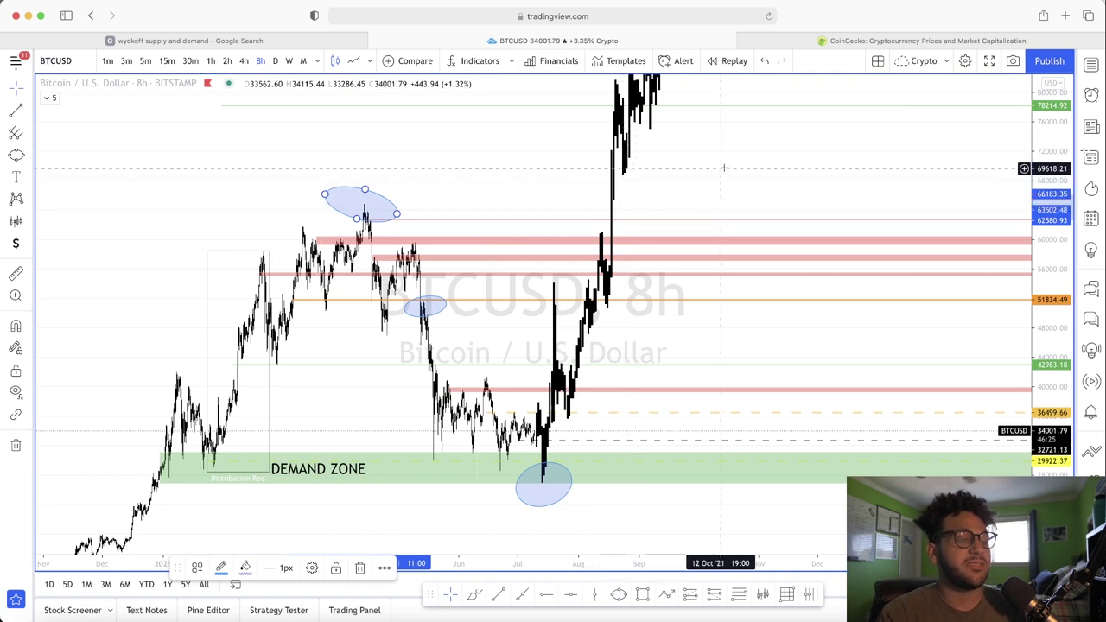
Delete the tall outlined Distribution Req. box around the January to February 2021 advance.
{"action": "scroll", "coordinate": [723, 165], "scroll_direction": "up", "scroll_amount": 5}
{"action": "scroll", "coordinate": [723, 165], "scroll_direction": "right", "scroll_amount": 3}
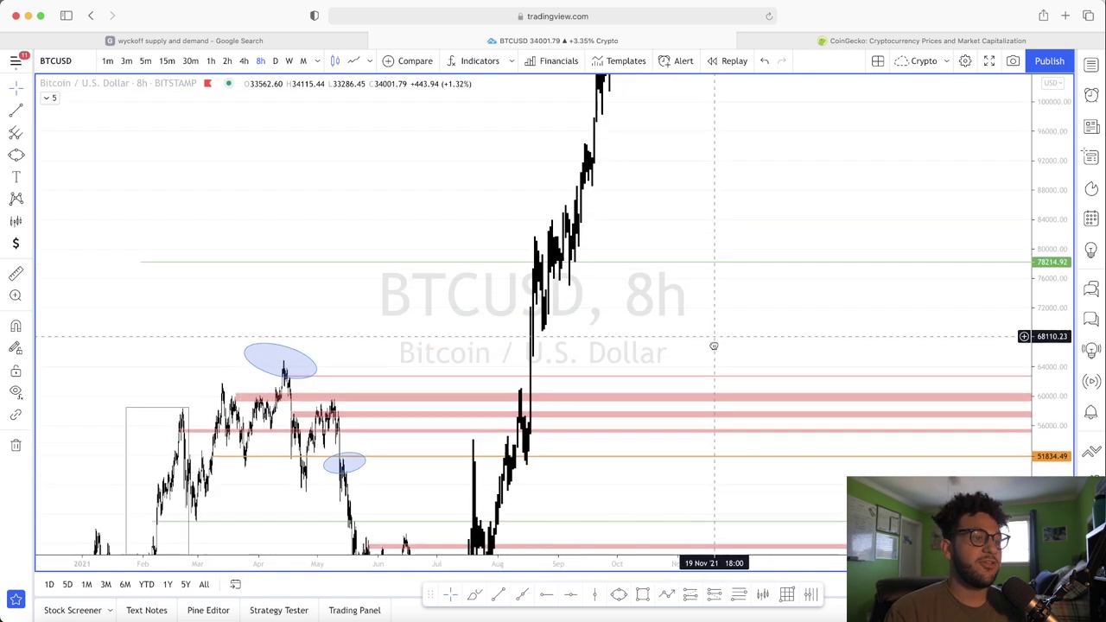
{"action": "scroll", "coordinate": [714, 346], "scroll_direction": "left", "scroll_amount": 3}
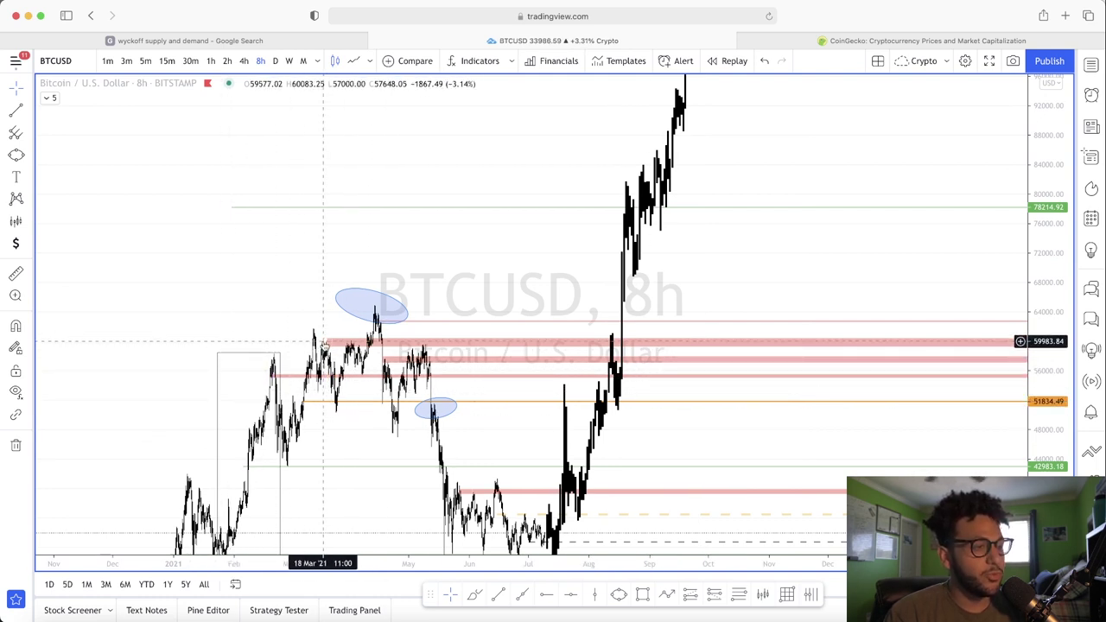
{"action": "left_click", "coordinate": [230, 357]}
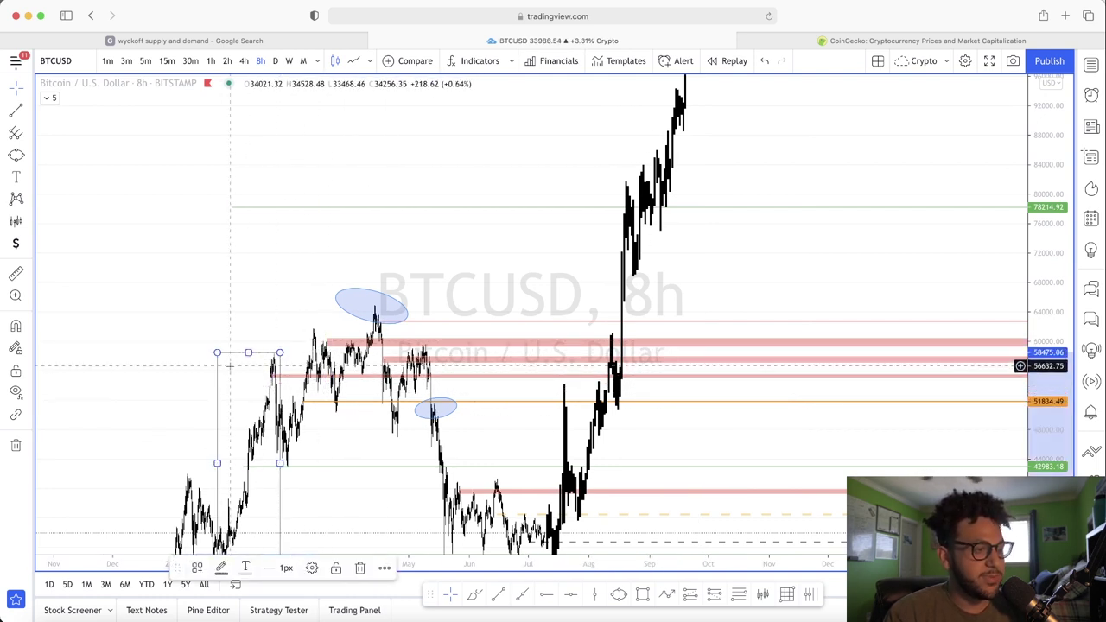
{"action": "left_click", "coordinate": [231, 365]}
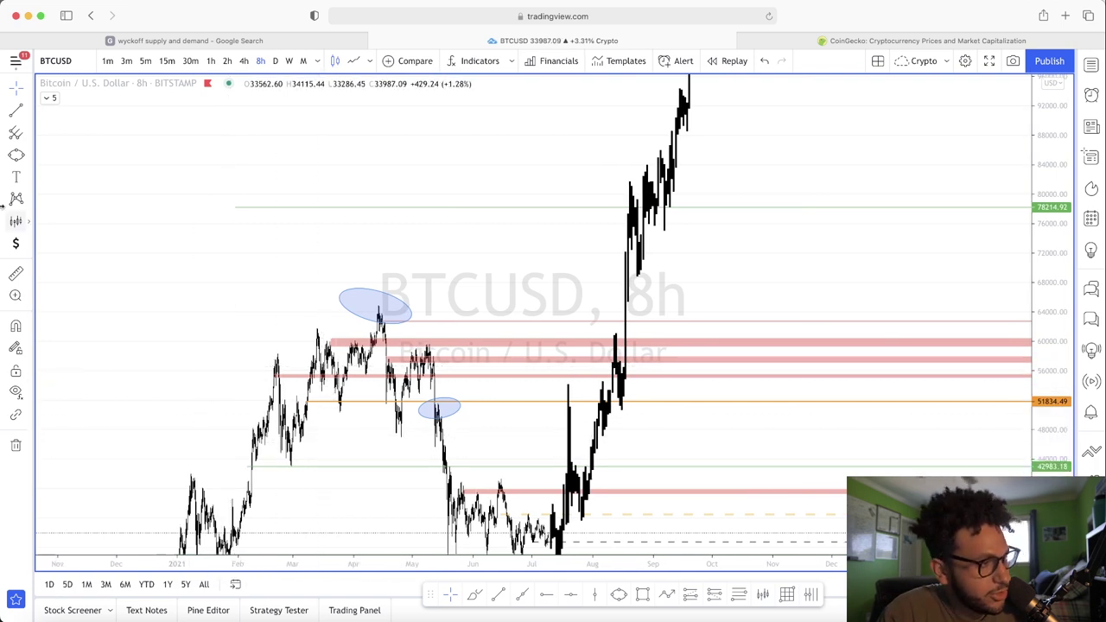
Draw a box around the February to March 2021 range, from 21 Feb '21 at about 41,386 to 12 Mar '21 at about 53,501.
{"action": "scroll", "coordinate": [345, 458], "scroll_direction": "up", "scroll_amount": 5}
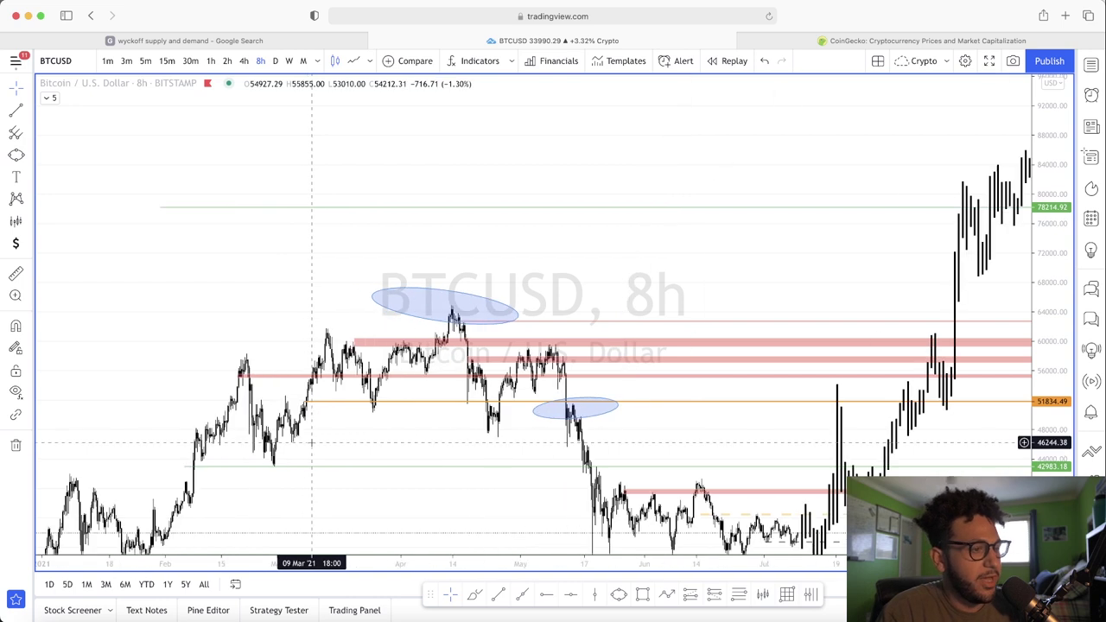
{"action": "scroll", "coordinate": [353, 463], "scroll_direction": "up", "scroll_amount": 5}
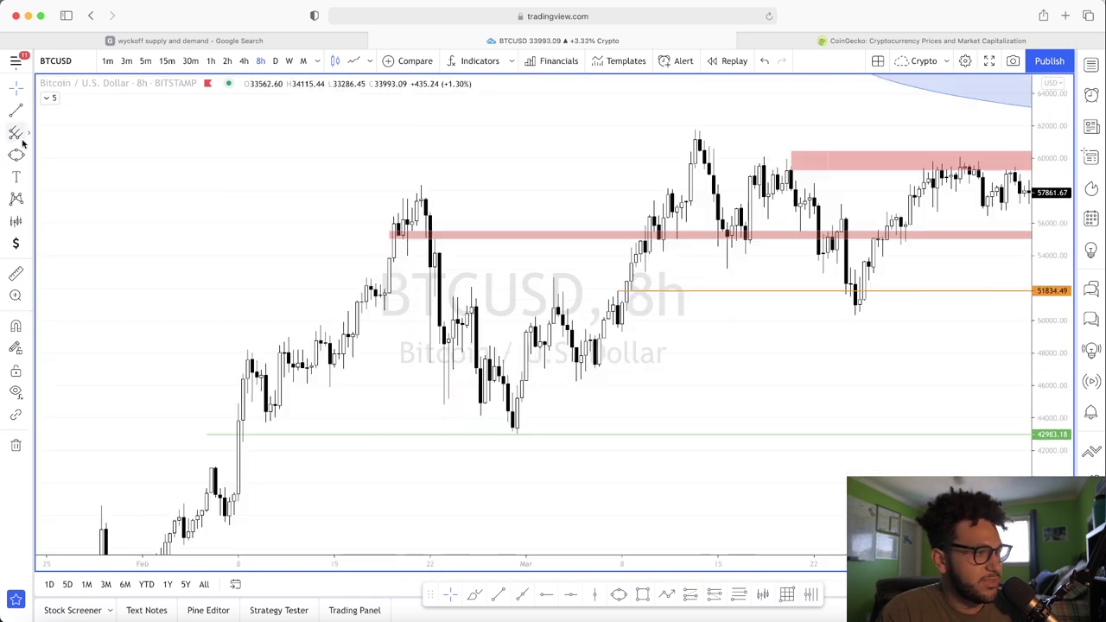
{"action": "key", "text": "alt+shift+r"}
{"action": "left_click", "coordinate": [421, 461]}
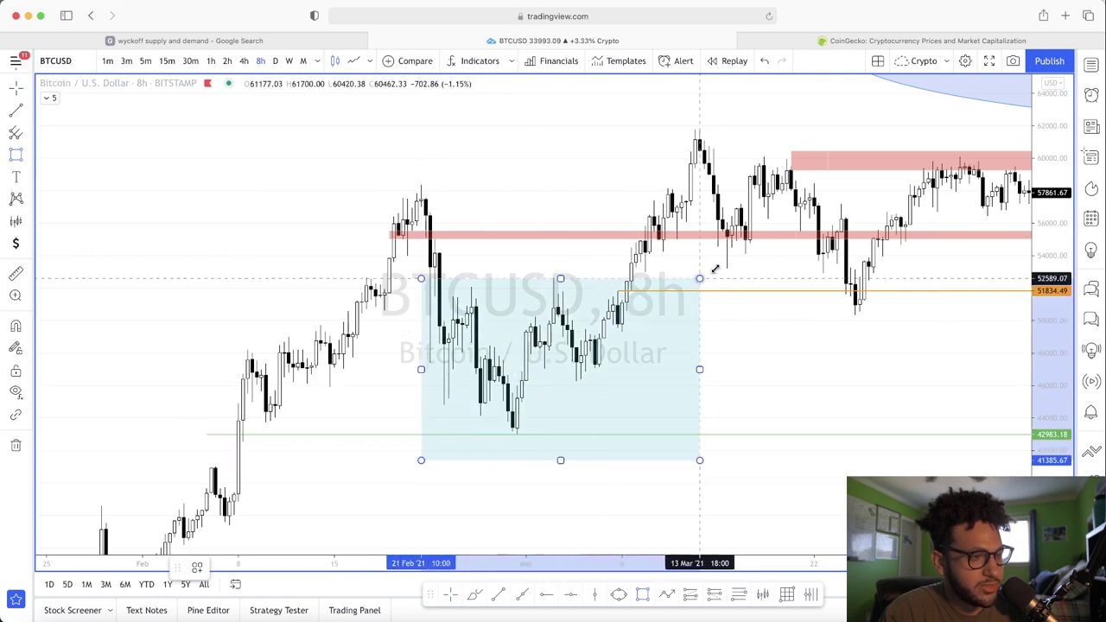
{"action": "left_click", "coordinate": [677, 264]}
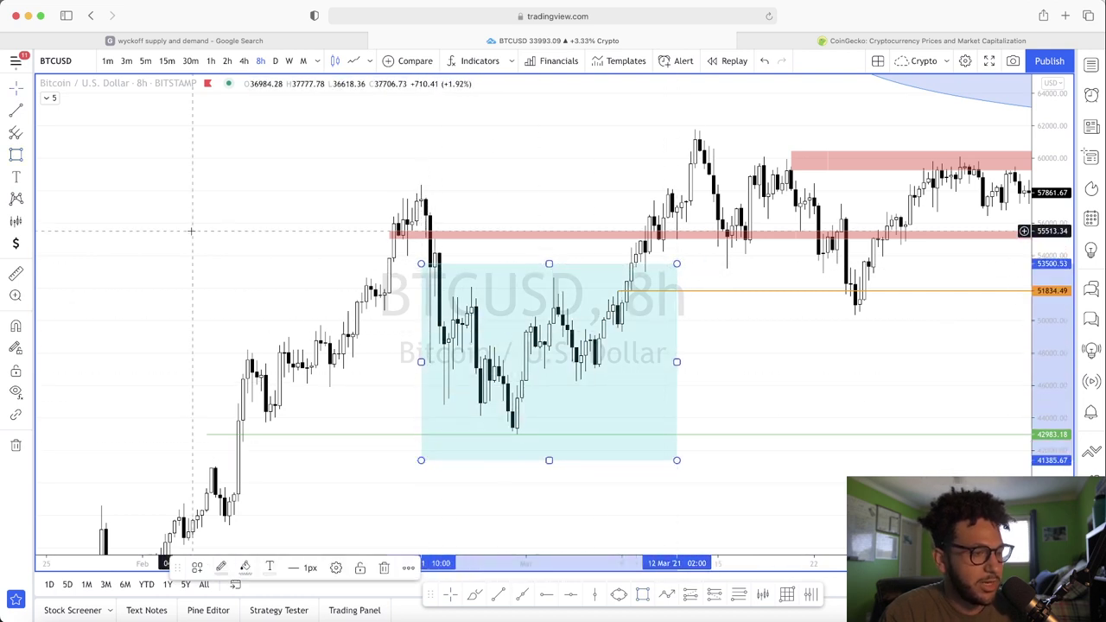
Draw an ellipse over the late February 2021 lows inside the February to March range box.
{"action": "left_click", "coordinate": [619, 594]}
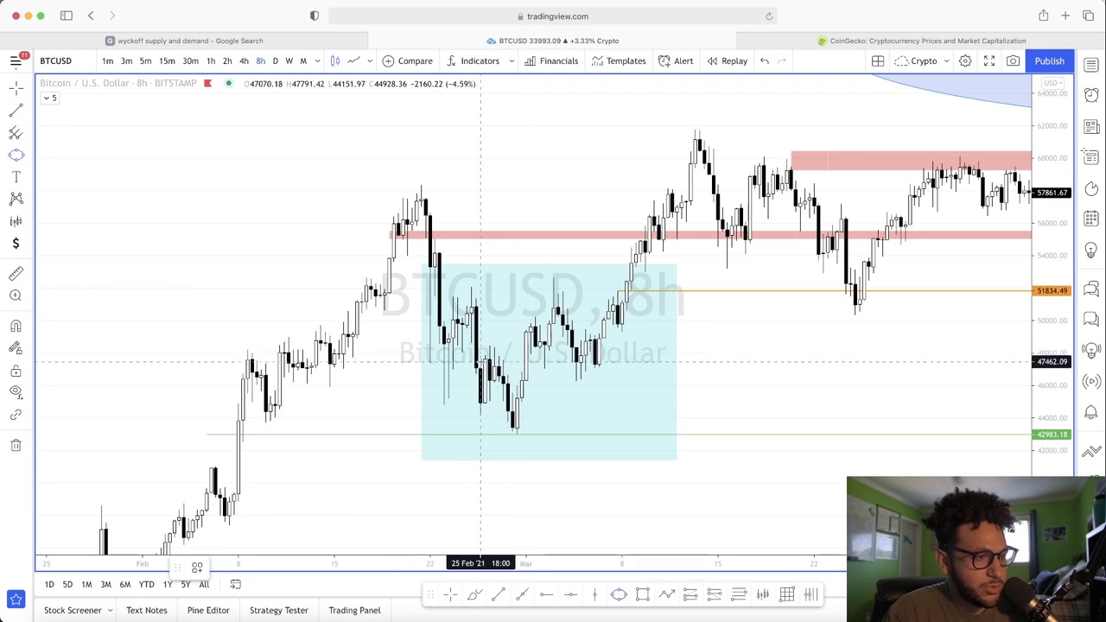
{"action": "left_click", "coordinate": [463, 372]}
{"action": "left_click", "coordinate": [549, 372]}
{"action": "left_click", "coordinate": [507, 399]}
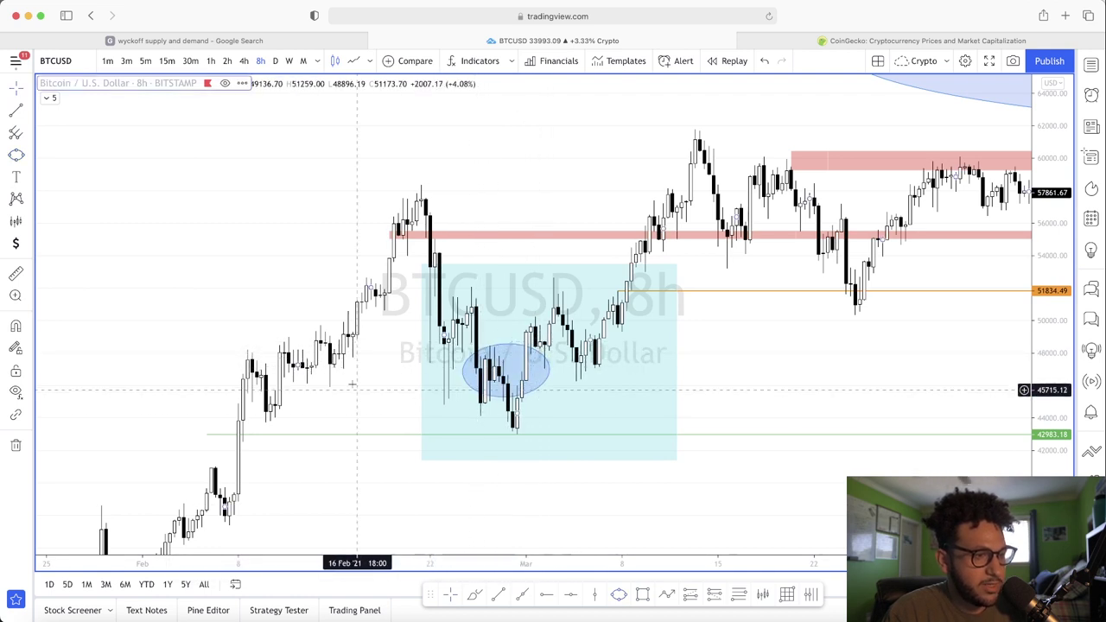
Sketch a horizontal ray beside the late February 2021 ellipse and a brush stroke rising from it to the March high.
{"action": "key", "text": "alt+j"}
{"action": "left_click", "coordinate": [467, 357]}
{"action": "key", "text": "alt+b"}
{"action": "mouse_move", "coordinate": [475, 350]}
{"action": "left_mouse_down"}
{"action": "mouse_move", "coordinate": [487, 393]}
{"action": "mouse_move", "coordinate": [531, 370]}
{"action": "mouse_move", "coordinate": [536, 317]}
{"action": "mouse_move", "coordinate": [557, 298]}
{"action": "mouse_move", "coordinate": [595, 365]}
{"action": "mouse_move", "coordinate": [696, 142]}
{"action": "left_mouse_up"}
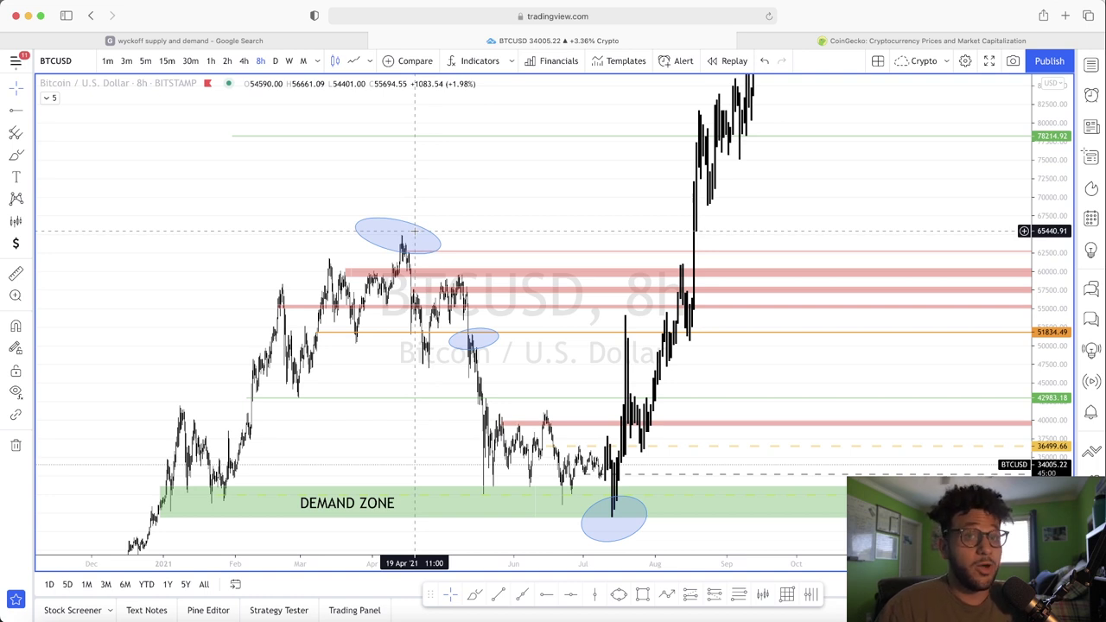
Examine the projected bars pattern from the demand zone to its peak and compare it with the supply levels and April 2021 high.
{"action": "left_click_drag", "start_coordinate": [414, 231], "coordinate": [323, 368]}
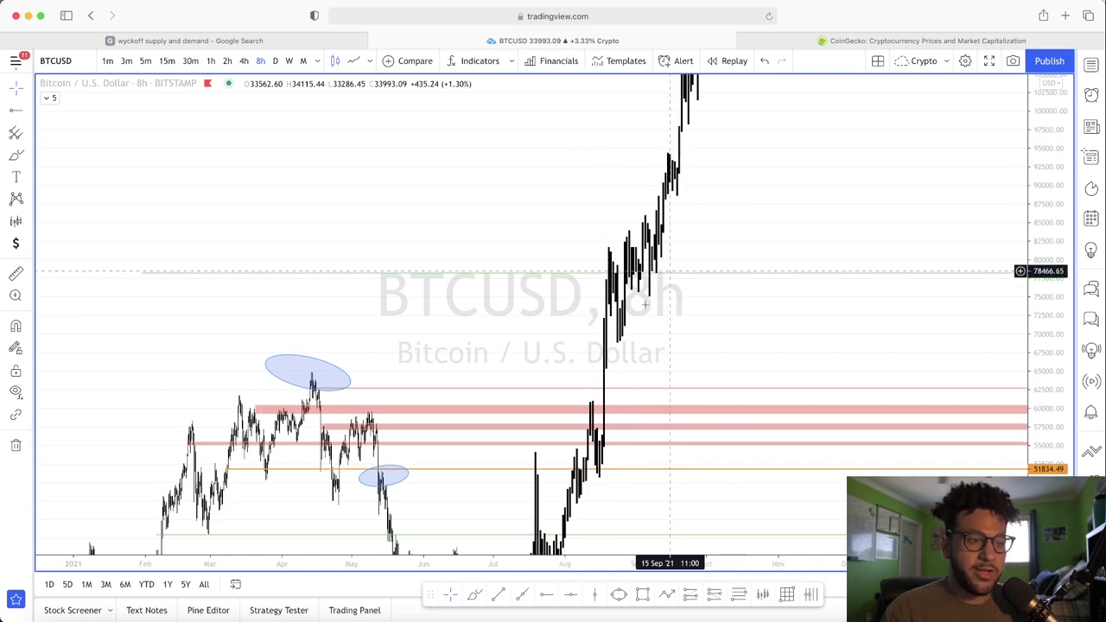
{"action": "left_click_drag", "start_coordinate": [740, 172], "coordinate": [736, 259]}
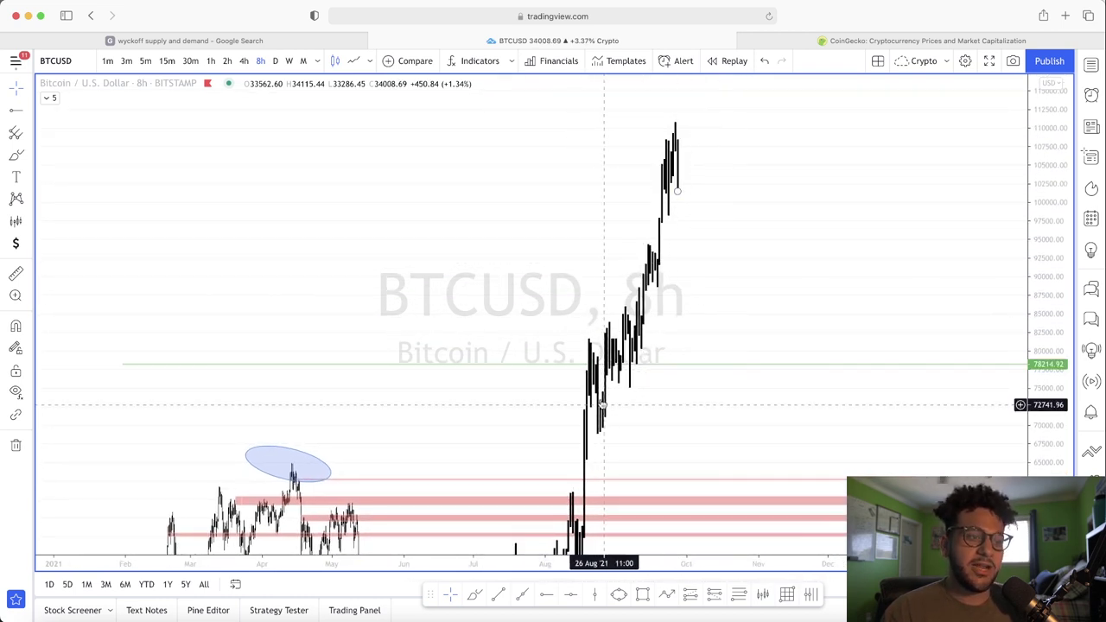
{"action": "left_click_drag", "start_coordinate": [407, 403], "coordinate": [399, 201]}
{"action": "scroll", "coordinate": [435, 204], "scroll_direction": "left", "scroll_amount": 5}
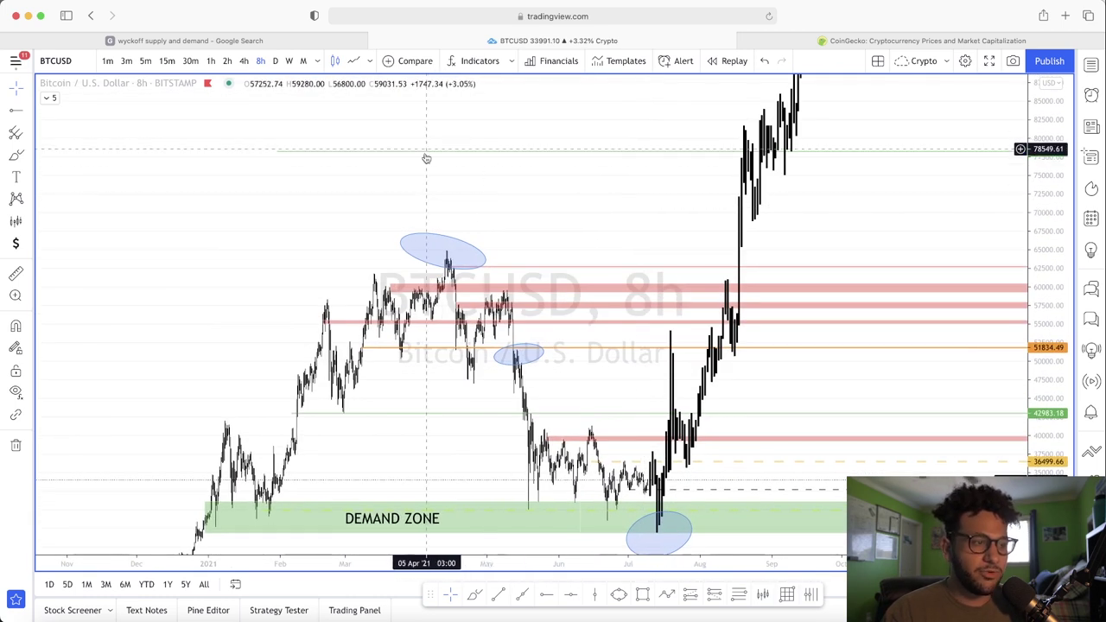
{"action": "scroll", "coordinate": [495, 148], "scroll_direction": "right", "scroll_amount": 2}
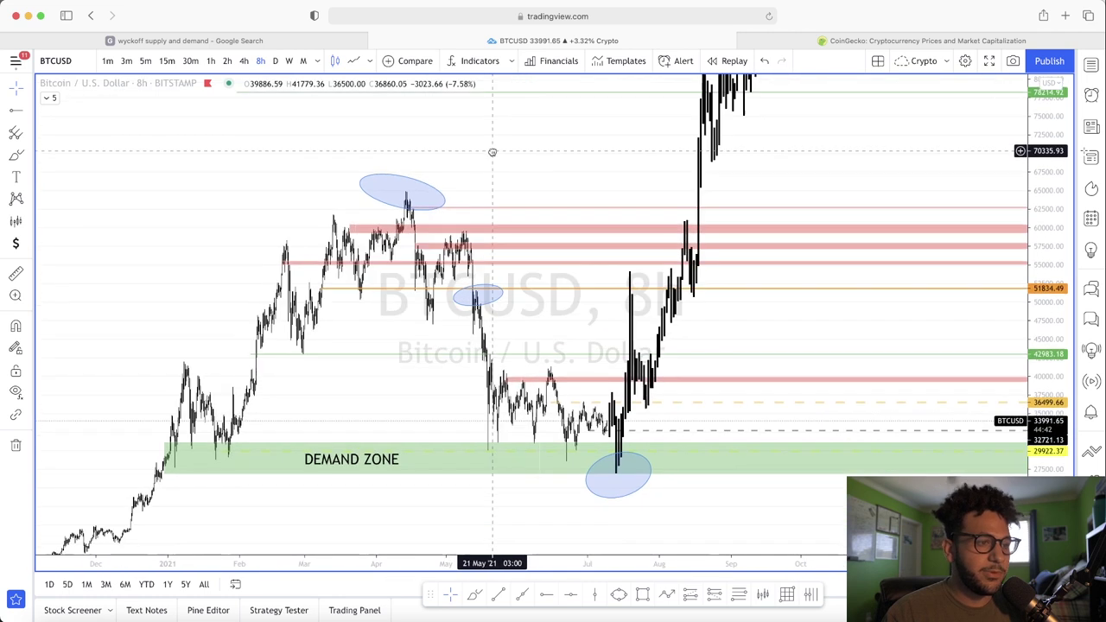
{"action": "left_click_drag", "start_coordinate": [895, 216], "coordinate": [818, 254]}
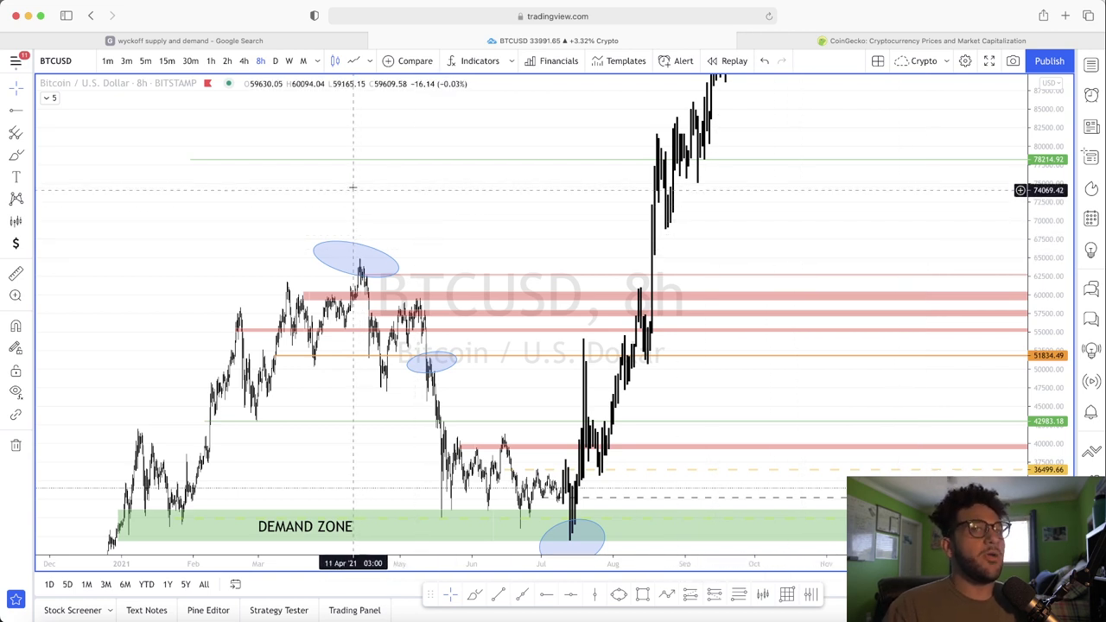
{"action": "left_click_drag", "start_coordinate": [529, 227], "coordinate": [484, 145]}
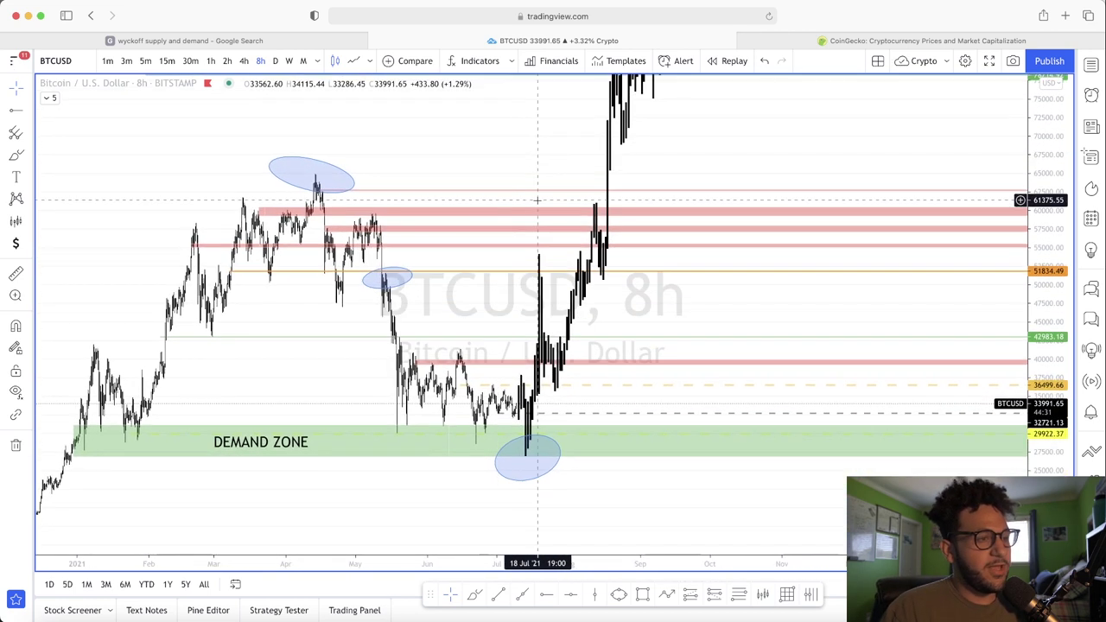
Draw a Fib retracement from the early May 2021 high at 59,633.26 down to 30,097.19 in the demand zone at 5 Aug '21.
{"action": "left_click", "coordinate": [733, 598]}
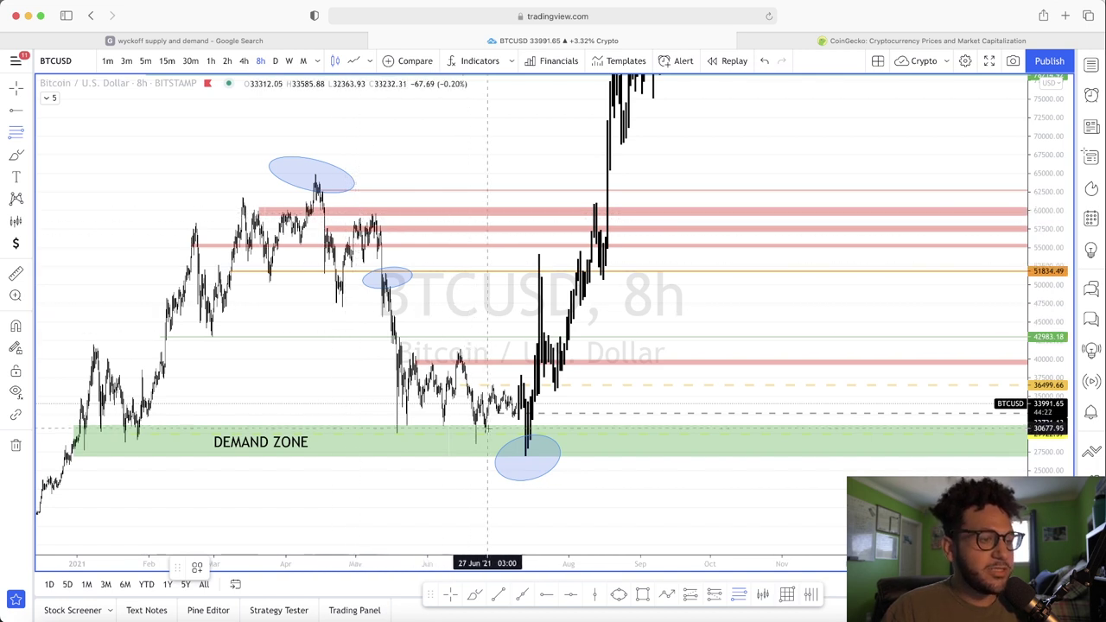
{"action": "left_click", "coordinate": [393, 246]}
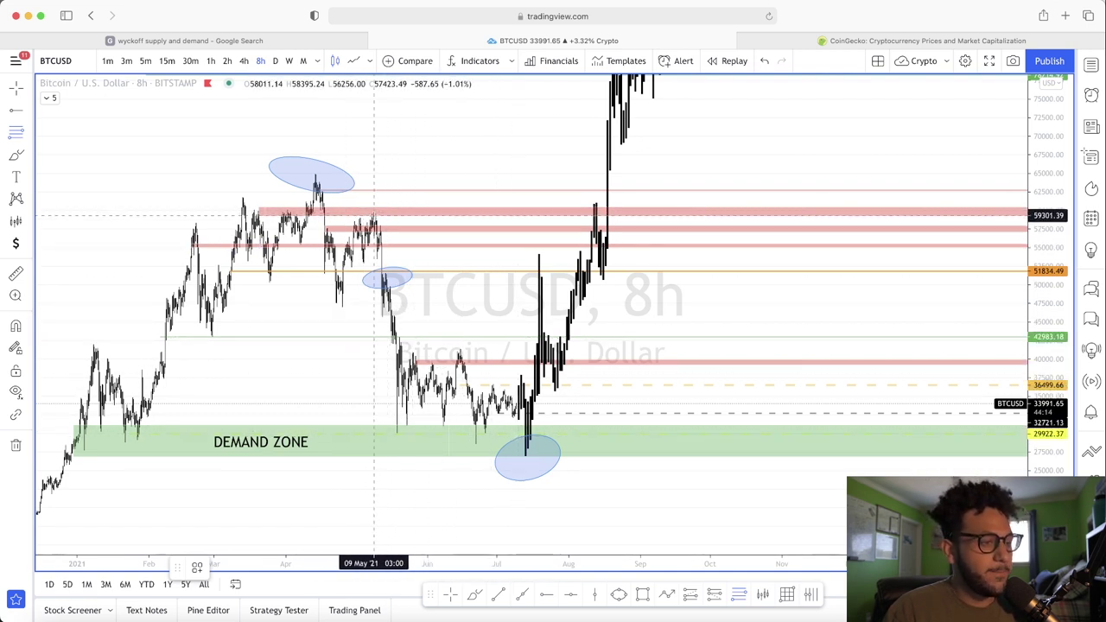
{"action": "left_click", "coordinate": [359, 213]}
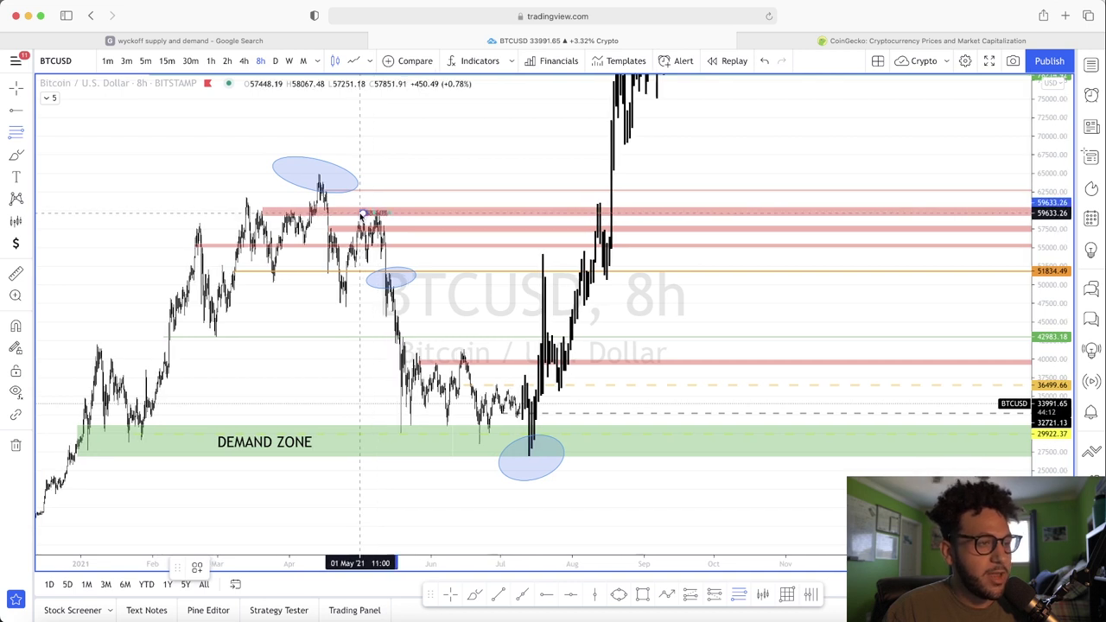
{"action": "left_click", "coordinate": [583, 432]}
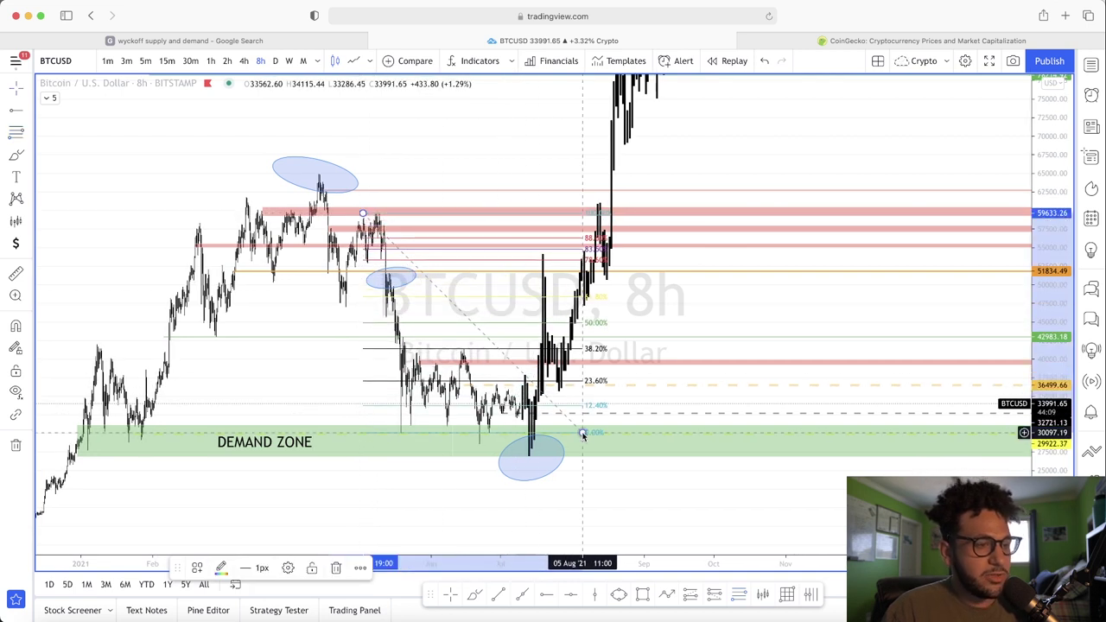
Apply the Extension drawing template to the Fib retracement, and delete the drawing after reading its levels.
{"action": "left_click", "coordinate": [197, 568]}
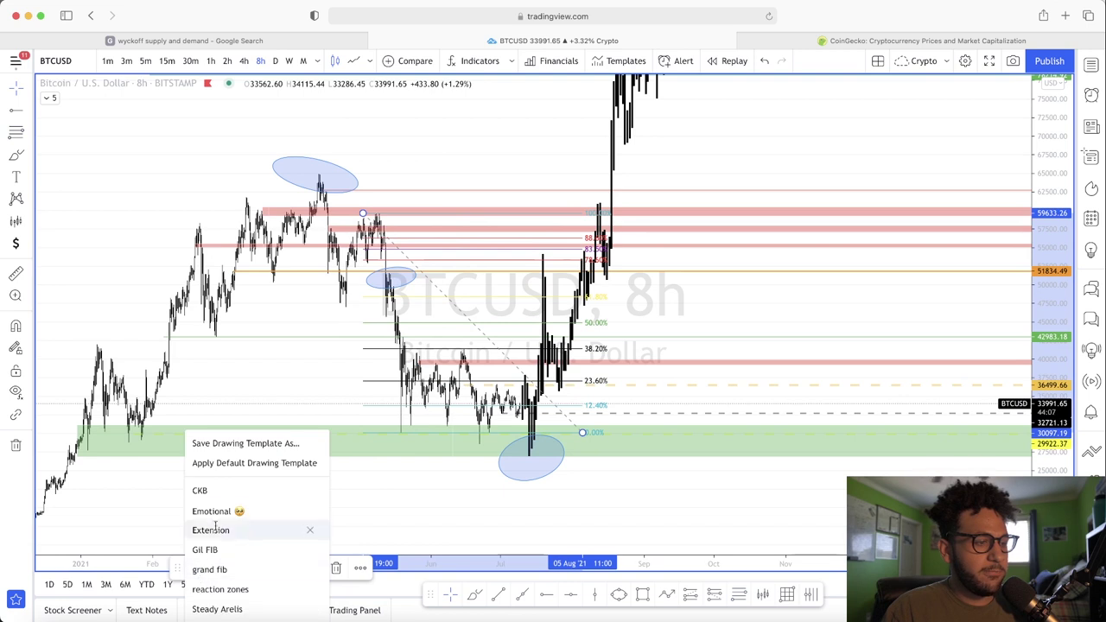
{"action": "left_click", "coordinate": [313, 528]}
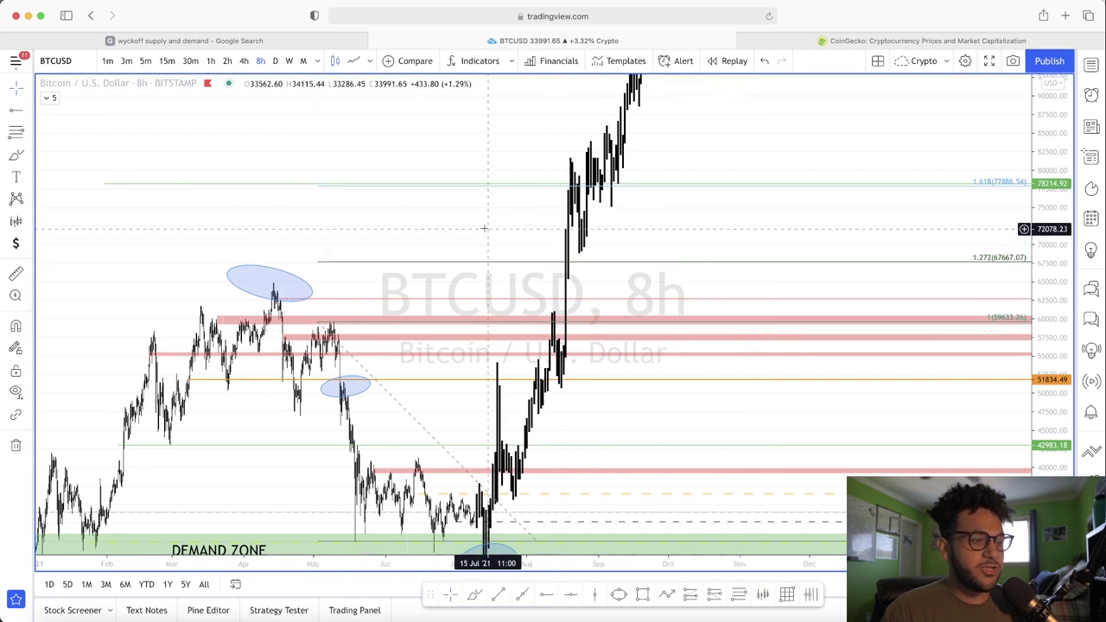
{"action": "left_click", "coordinate": [396, 405]}
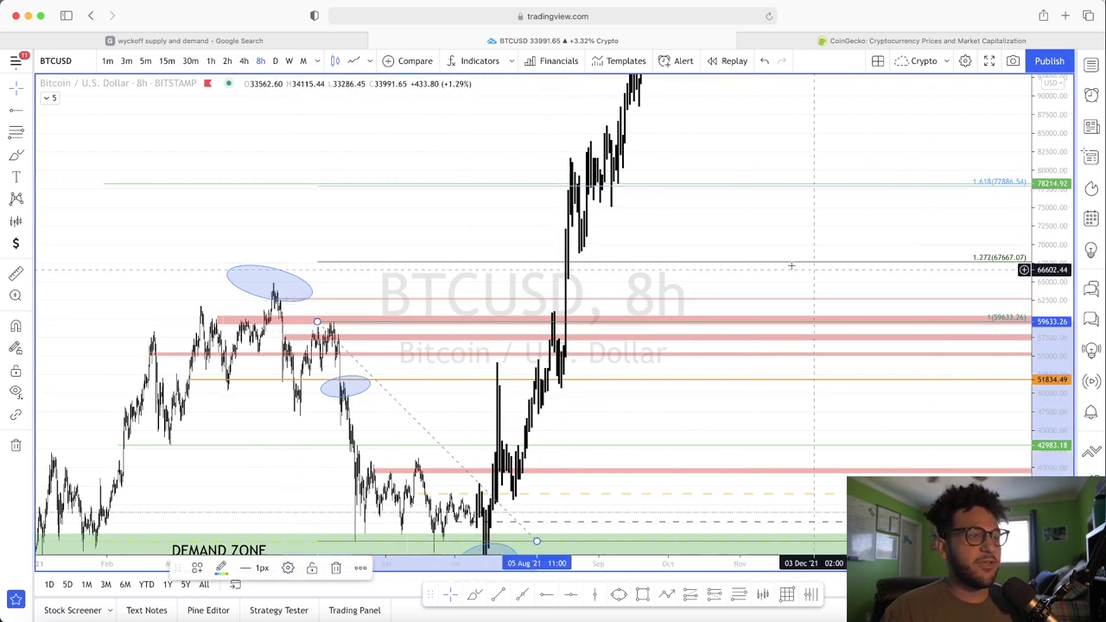
{"action": "key", "text": "Delete"}
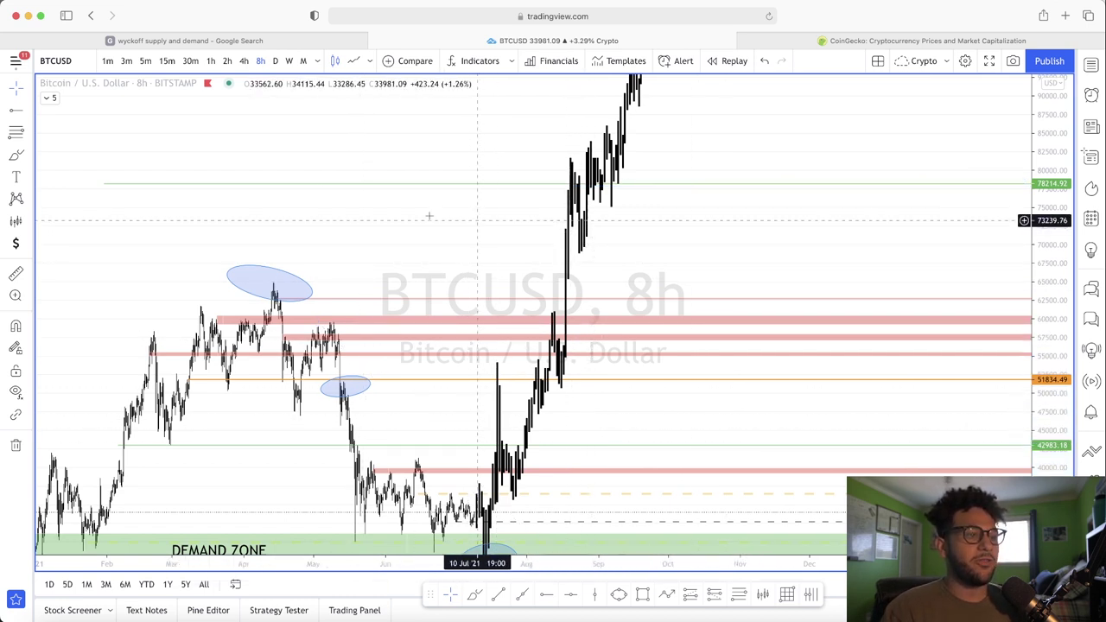
Delete the three ellipses at the April high, the mid-May breakdown and the projected July low in the demand zone.
{"action": "left_click_drag", "start_coordinate": [799, 273], "coordinate": [676, 178]}
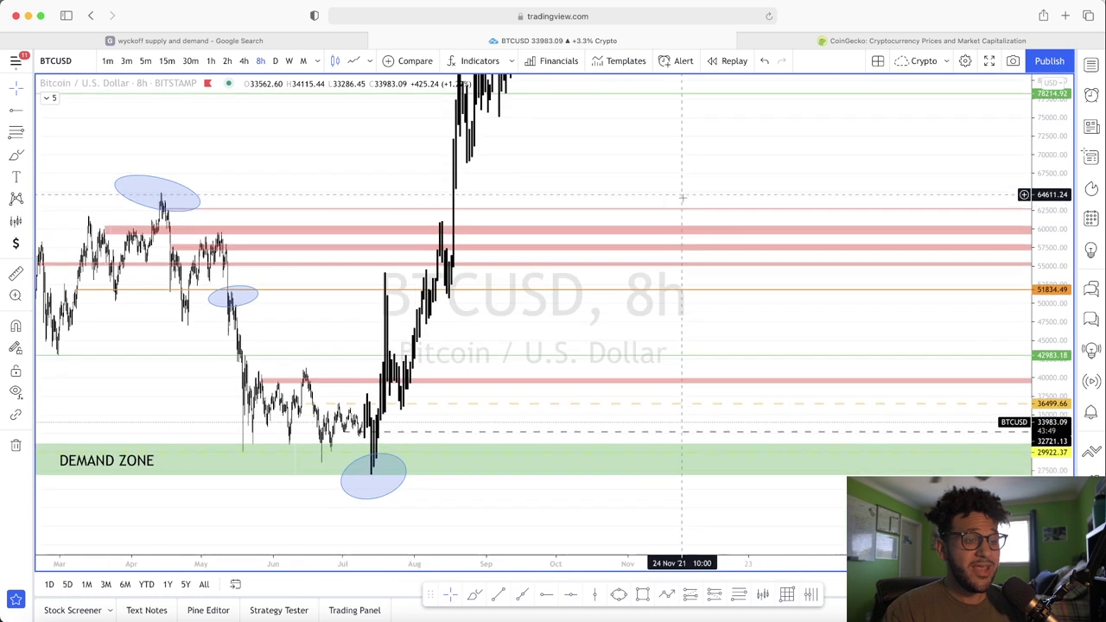
{"action": "left_click_drag", "start_coordinate": [375, 178], "coordinate": [481, 228]}
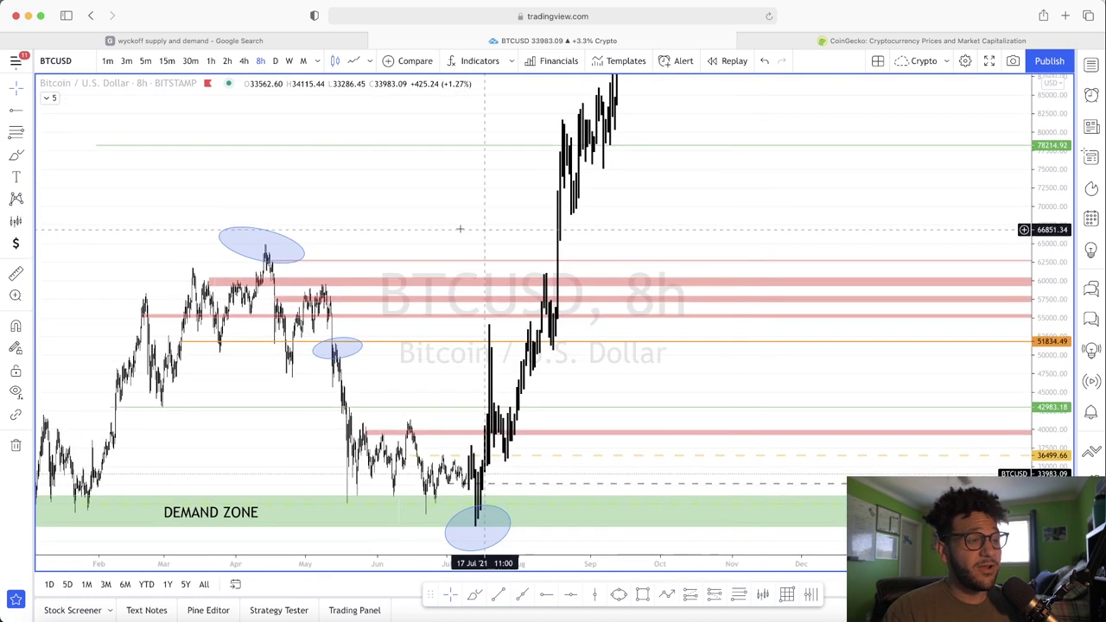
{"action": "left_click", "coordinate": [265, 231]}
{"action": "key", "text": "BackSpace"}
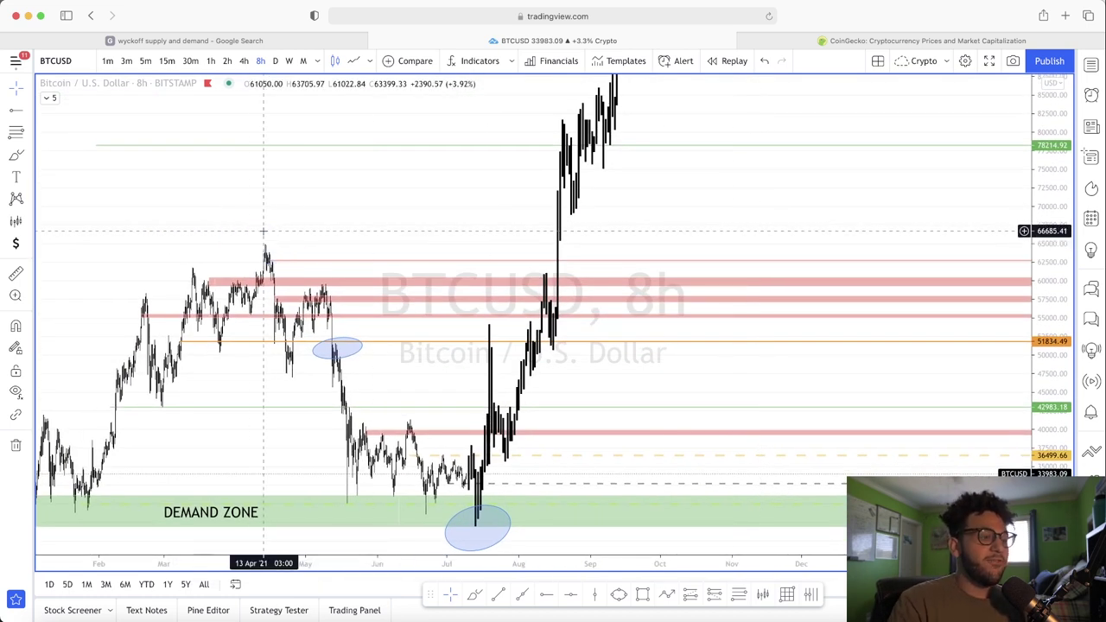
{"action": "left_click", "coordinate": [349, 356]}
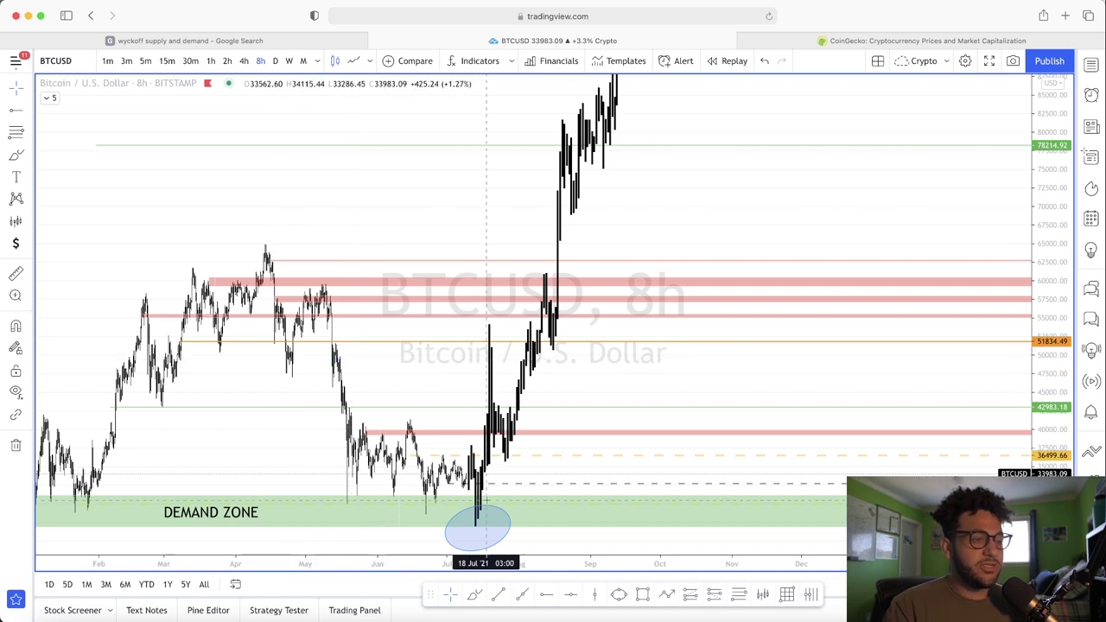
{"action": "left_click", "coordinate": [509, 519]}
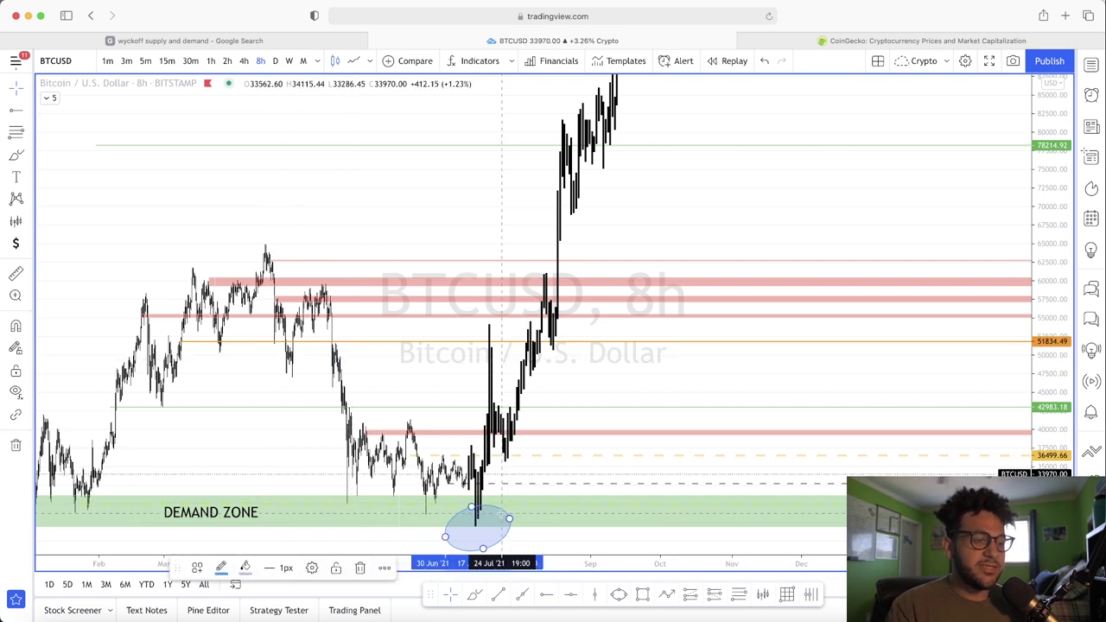
{"action": "key", "text": "BackSpace"}
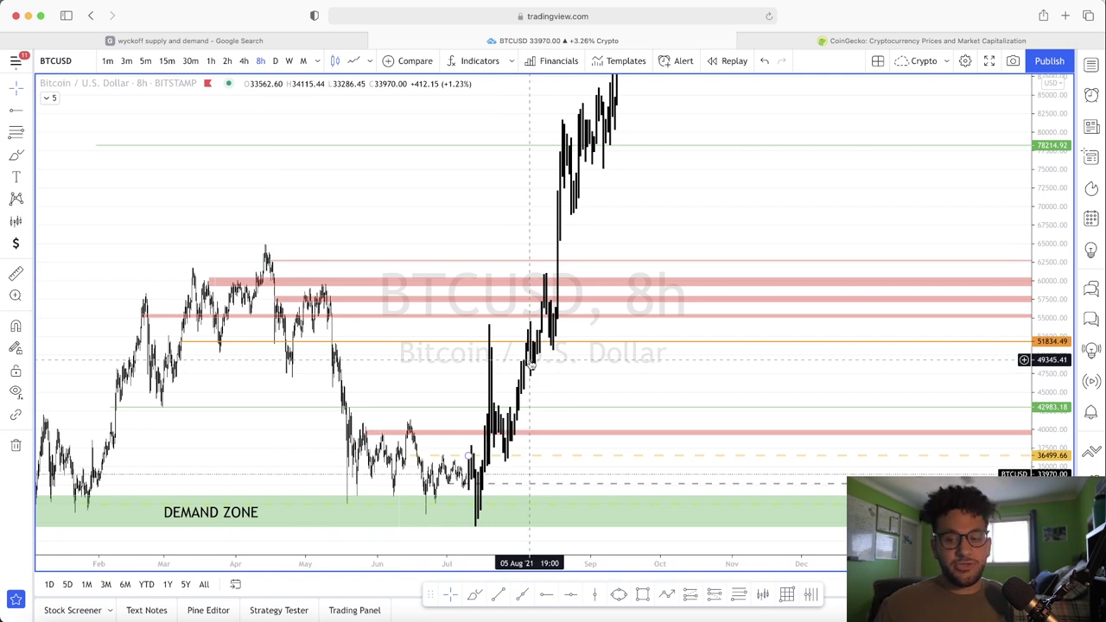
Delete the projected bars pattern that continues from the last BTCUSD candle.
{"action": "left_click", "coordinate": [529, 363]}
{"action": "key", "text": "BackSpace"}
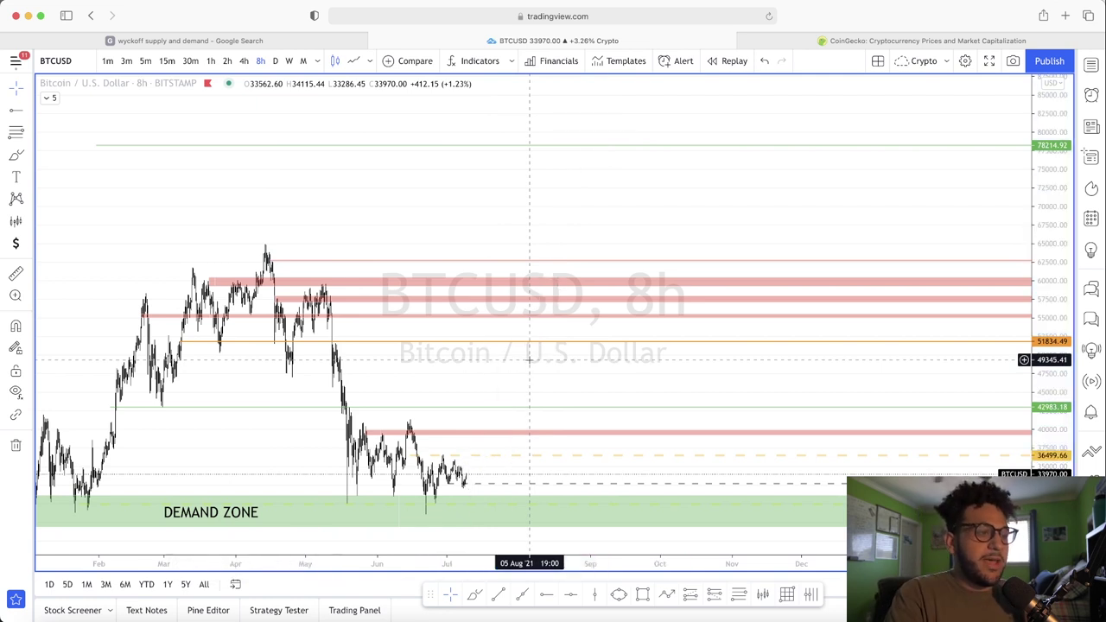
{"action": "left_click_drag", "start_coordinate": [568, 388], "coordinate": [689, 282]}
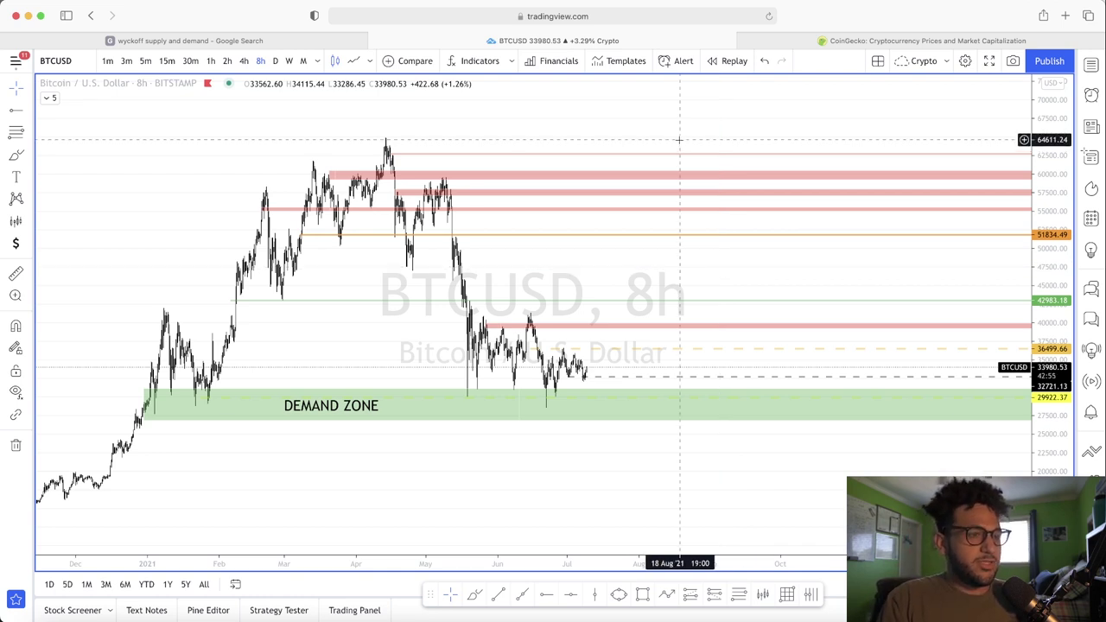
Switch from BTCUSD to the ETHUSD 1-hour chart in the multi-chart layout and maximize it with April to July 2021 in view.
{"action": "key", "text": "alt+Return"}
{"action": "left_click", "coordinate": [913, 135]}
{"action": "key", "text": "alt+Return"}
{"action": "scroll", "coordinate": [912, 135], "scroll_direction": "up", "scroll_amount": 3}
{"action": "left_click_drag", "start_coordinate": [815, 185], "coordinate": [476, 194]}
{"action": "scroll", "coordinate": [476, 194], "scroll_direction": "down", "scroll_amount": 5}
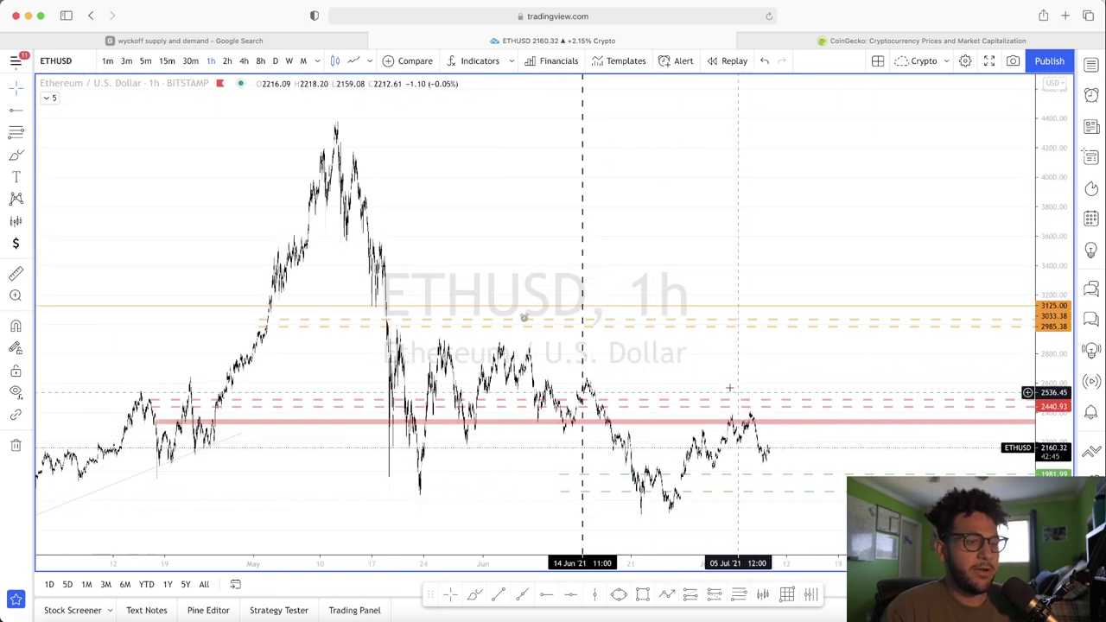
Look at BTCUSD beside ETHUSD in the four-chart layout, and return to the maximized ETHUSD chart.
{"action": "key", "text": "alt+Return"}
{"action": "left_click_drag", "start_coordinate": [235, 194], "coordinate": [427, 201]}
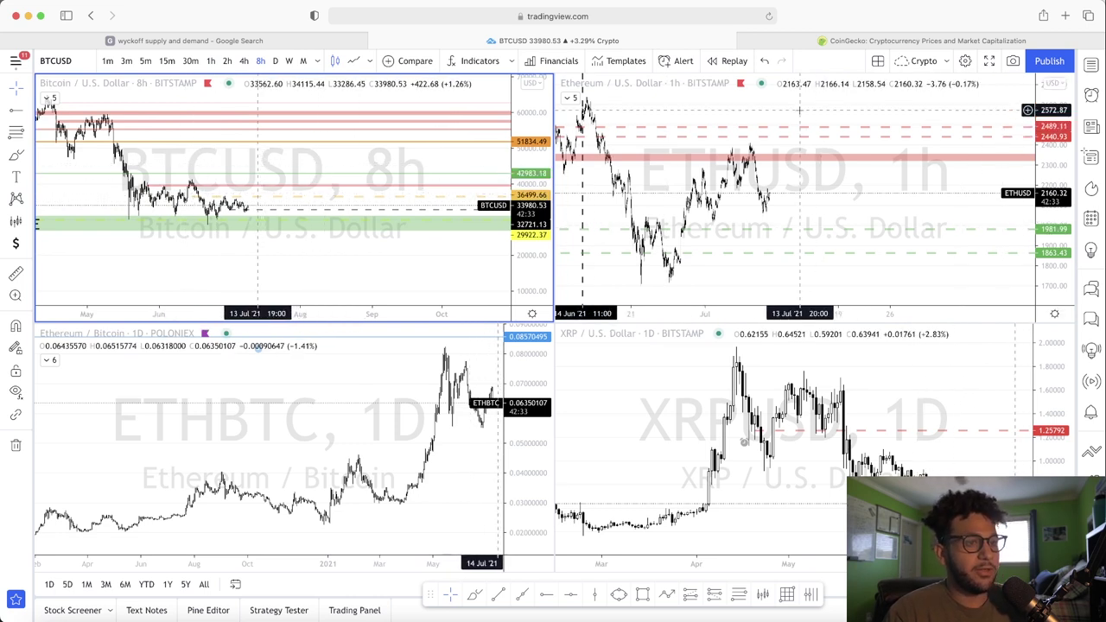
{"action": "key", "text": "alt+Return"}
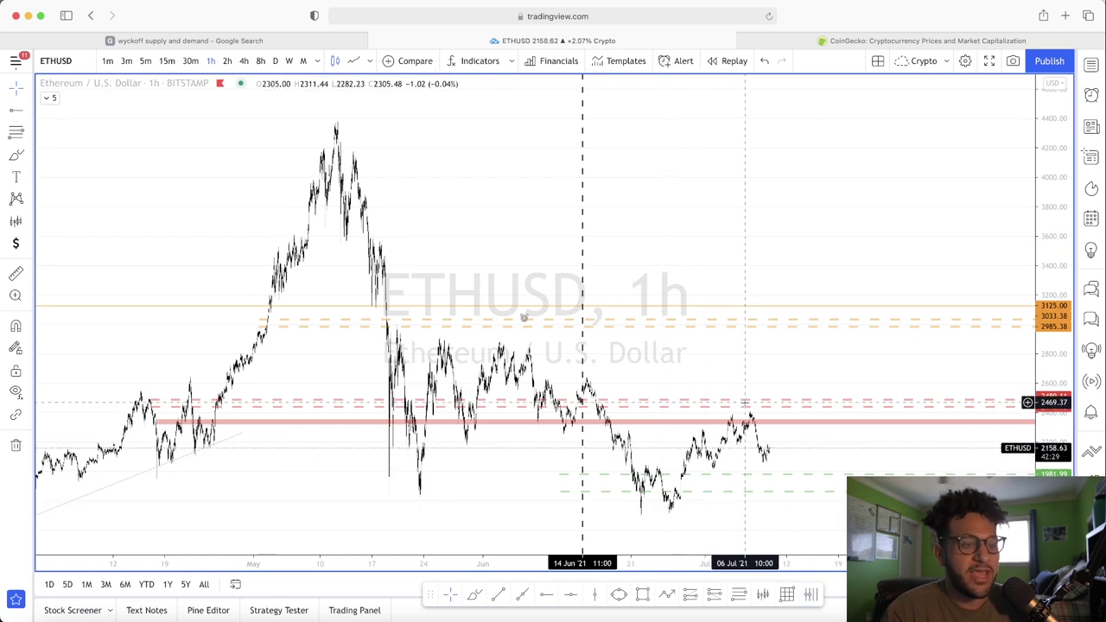
Draw a box around the early July ETHUSD range, from 30 Jun '21 at about 2,001 to 16 Jul '21 at about 2,446.
{"action": "scroll", "coordinate": [778, 235], "scroll_direction": "up", "scroll_amount": 5}
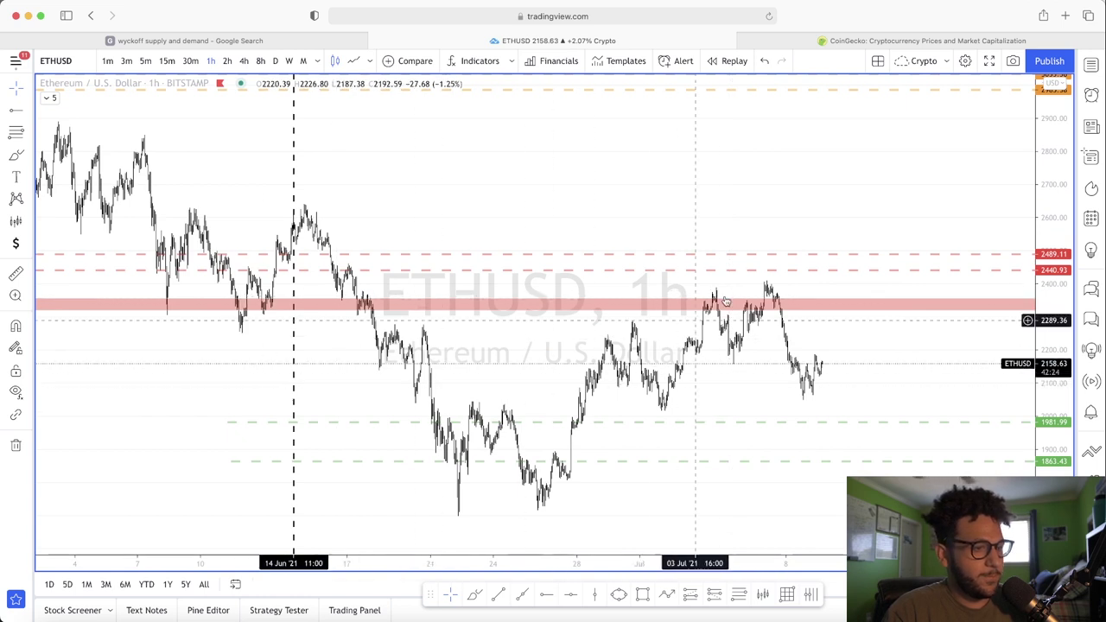
{"action": "scroll", "coordinate": [680, 484], "scroll_direction": "right", "scroll_amount": 5}
{"action": "left_click", "coordinate": [642, 595]}
{"action": "left_click", "coordinate": [461, 389]}
{"action": "left_click", "coordinate": [804, 203]}
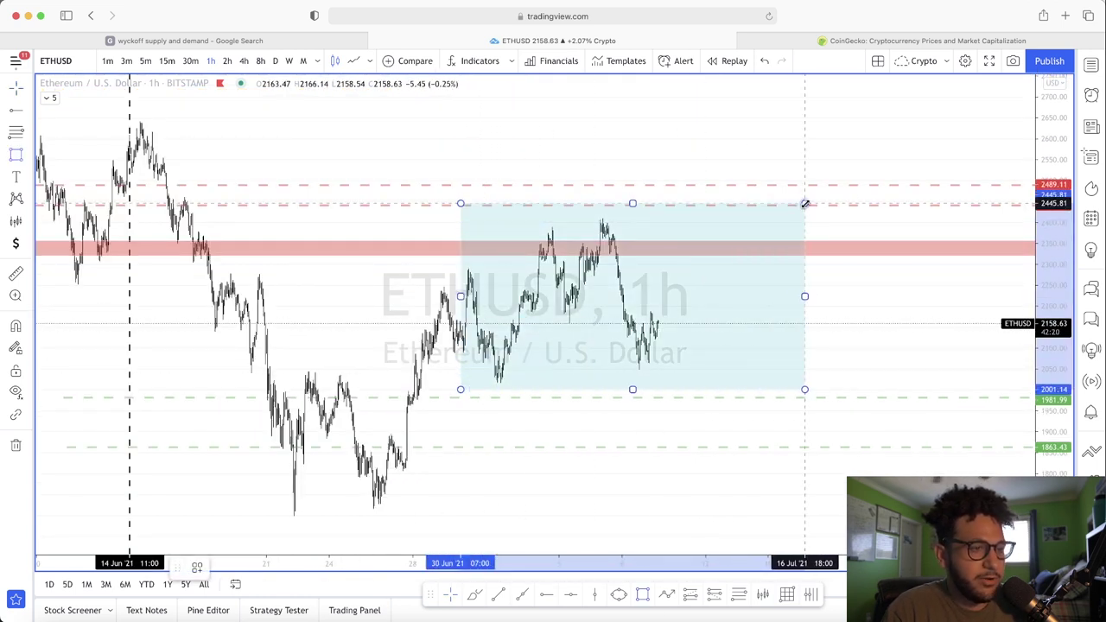
Draw a Fib retracement inside the box from the 1 July low at 2,017.33 to the July high at 2,407.52, using percentage retracement levels.
{"action": "left_click", "coordinate": [16, 135]}
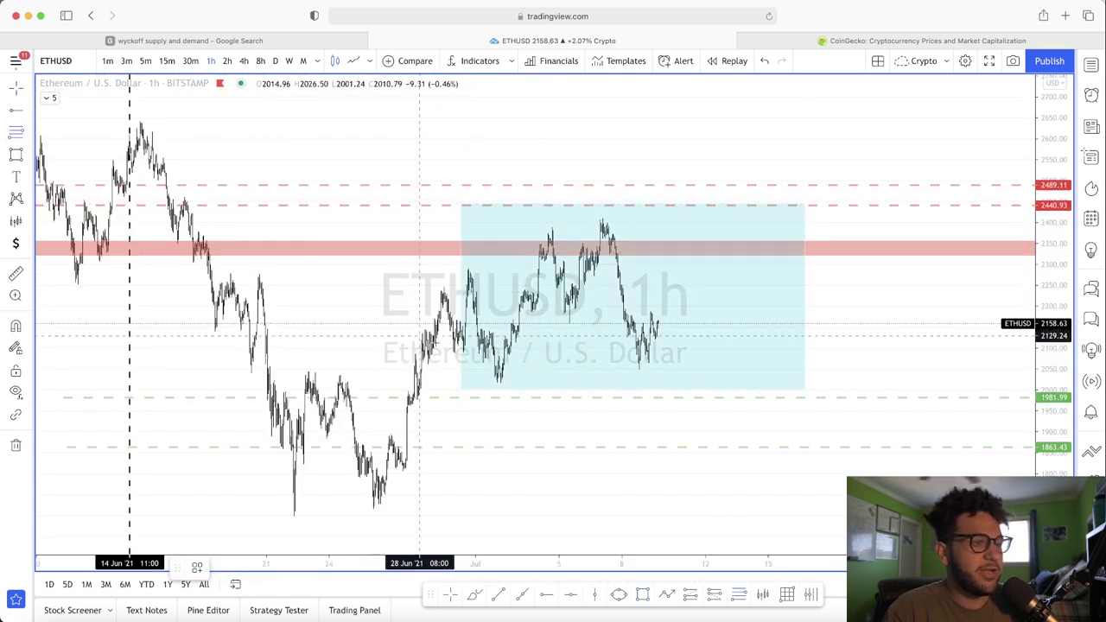
{"action": "left_click", "coordinate": [481, 382]}
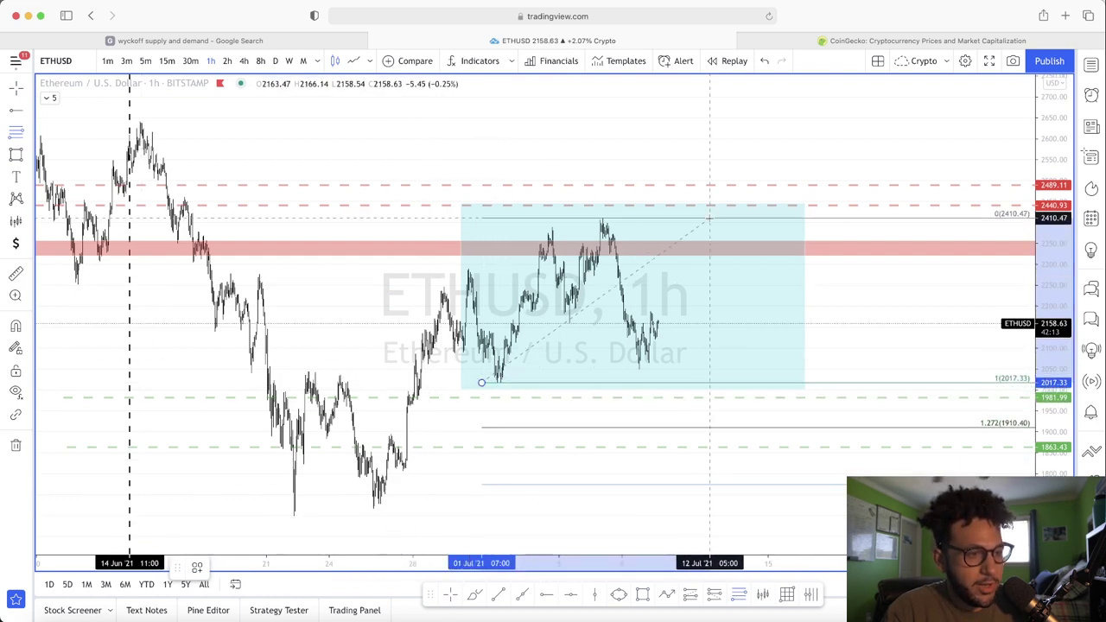
{"action": "left_click", "coordinate": [709, 219]}
{"action": "scroll", "coordinate": [912, 298], "scroll_direction": "up", "scroll_amount": 5}
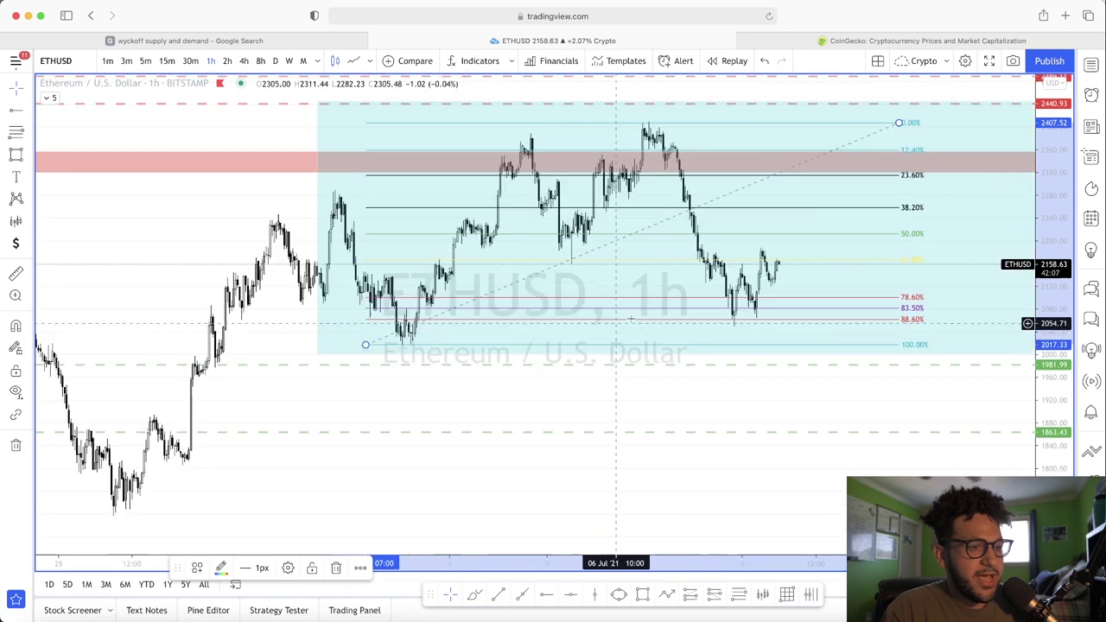
{"action": "scroll", "coordinate": [902, 300], "scroll_direction": "down", "scroll_amount": 4}
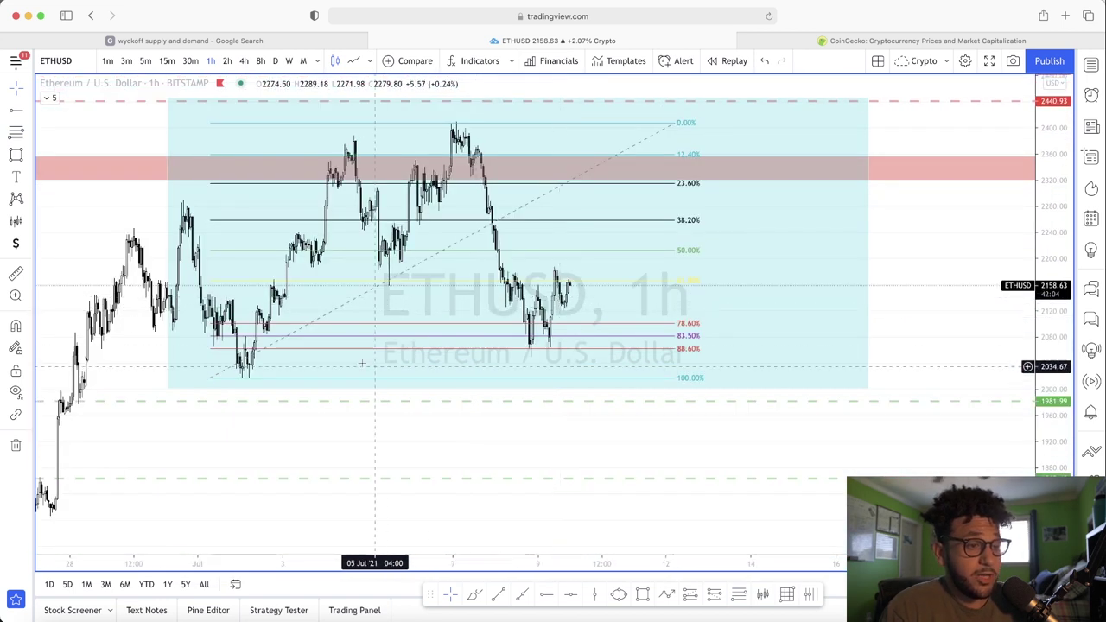
Start another rectangle on the ETHUSD chart.
{"action": "left_click", "coordinate": [15, 154]}
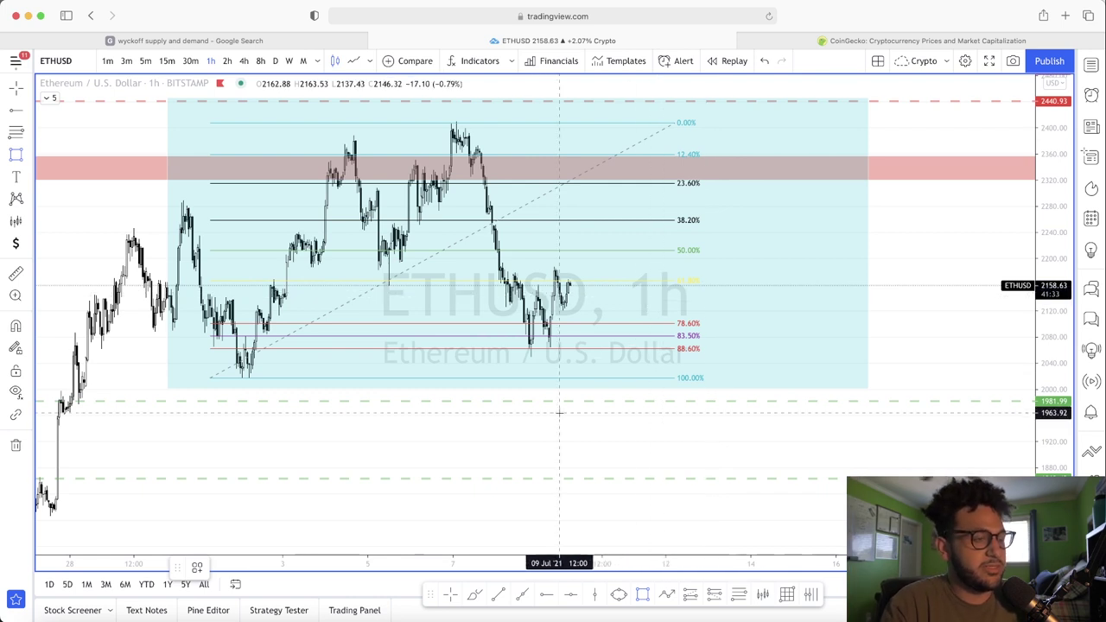
{"action": "scroll", "coordinate": [459, 299], "scroll_direction": "down", "scroll_amount": 3}
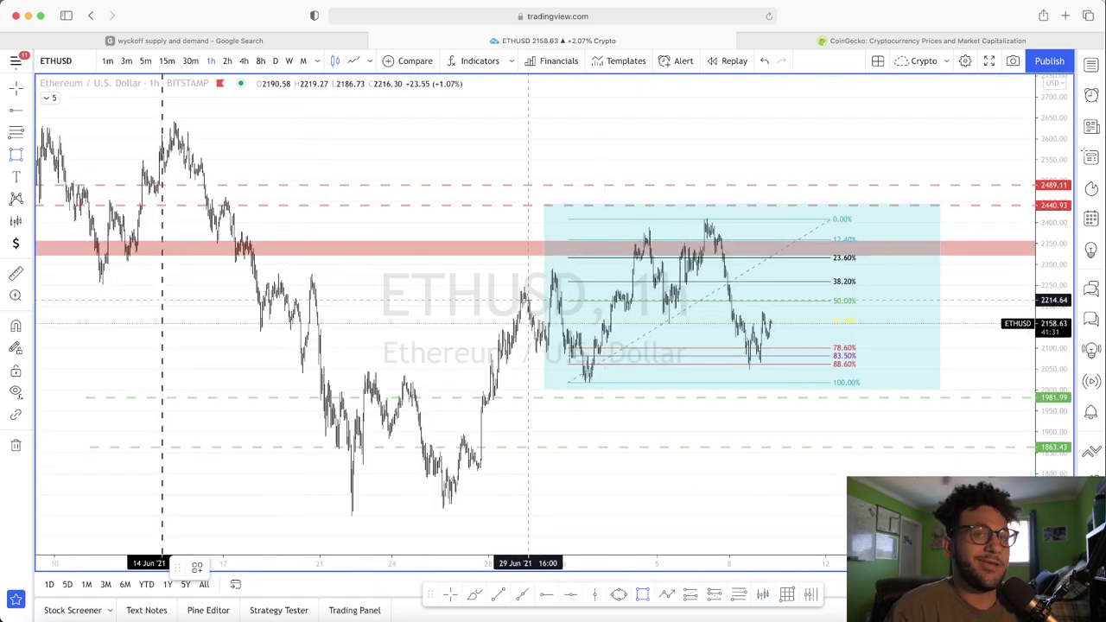